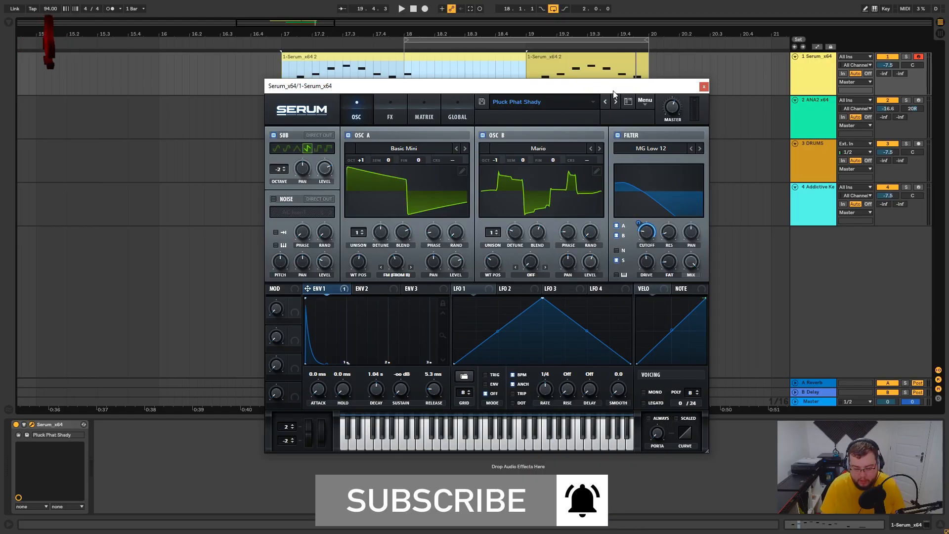
drag(614, 91, 607, 90)
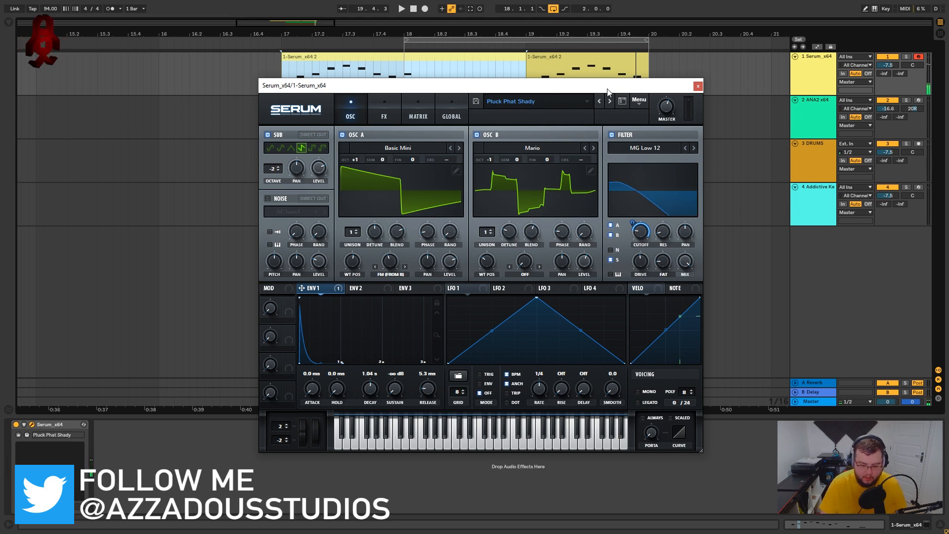
mouse_move(606, 89)
mouse_down()
mouse_move(596, 88)
mouse_move(605, 90)
mouse_up()
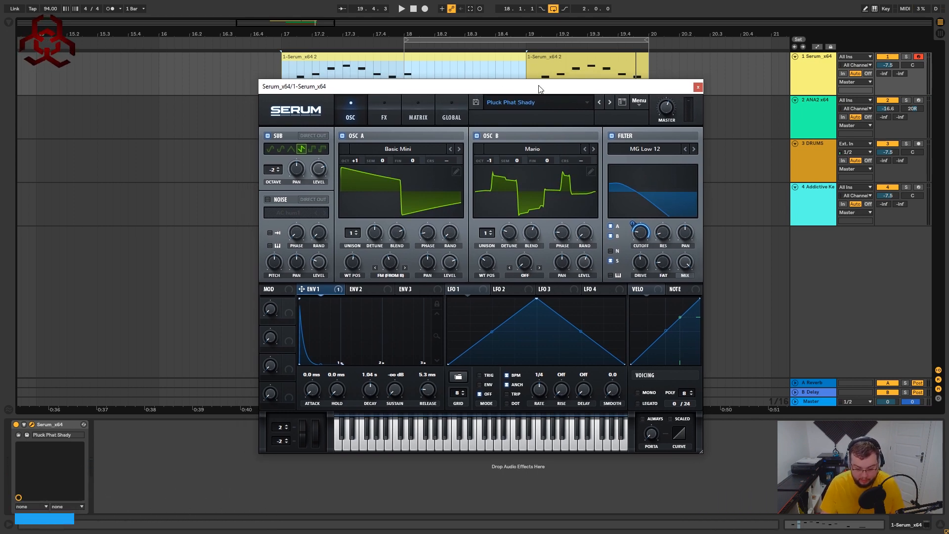
Move the Serum window clear of the clips, solo the 1 Serum_x64 track and play the arrangement from 18.1.1
drag(539, 89, 481, 116)
click(787, 79)
click(908, 56)
click(525, 59)
click(410, 56)
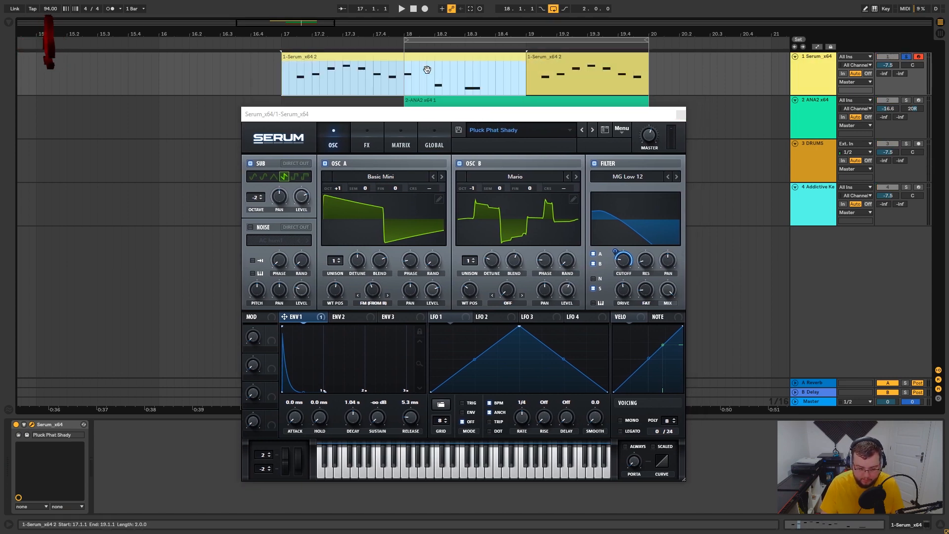
click(405, 84)
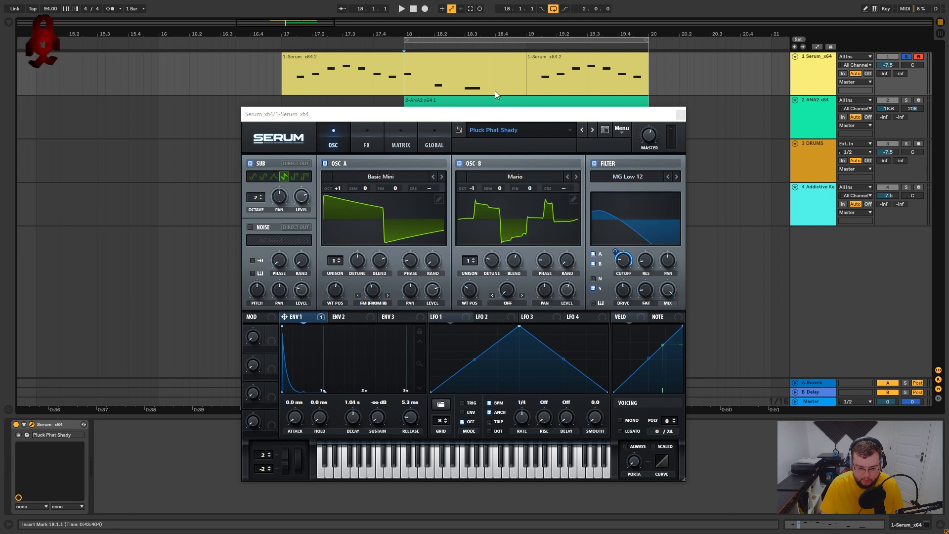
key(space)
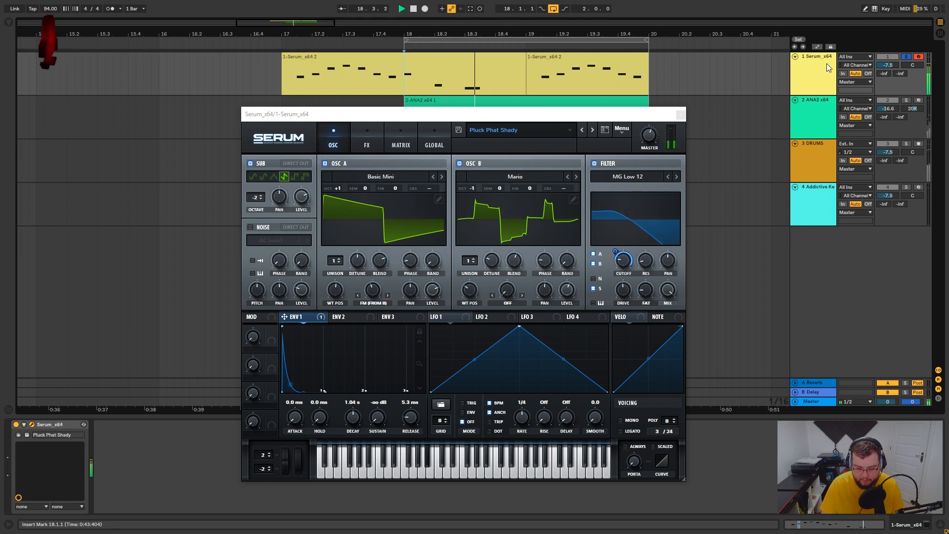
Unsolo the Serum track to hear it in the full mix and move the Serum window back up
click(906, 56)
click(554, 117)
drag(553, 114, 565, 86)
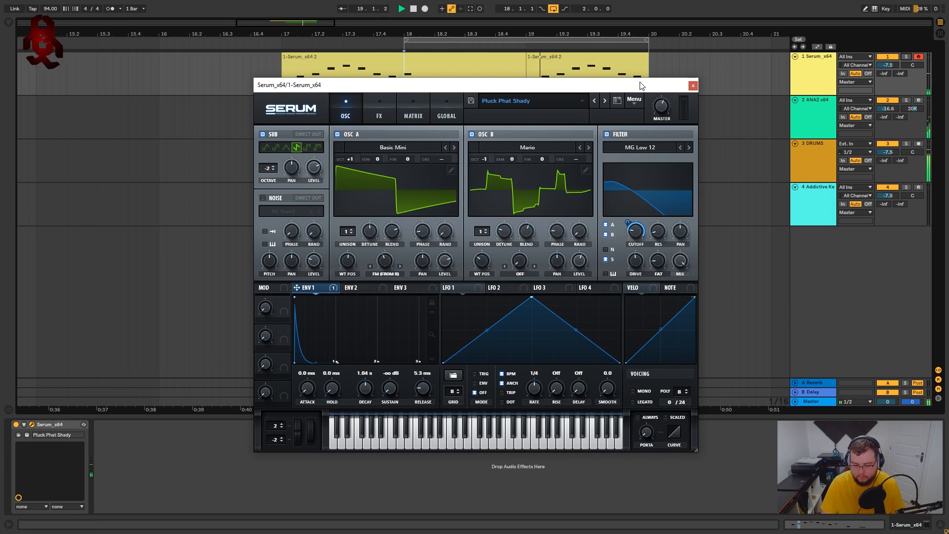
drag(640, 81, 641, 82)
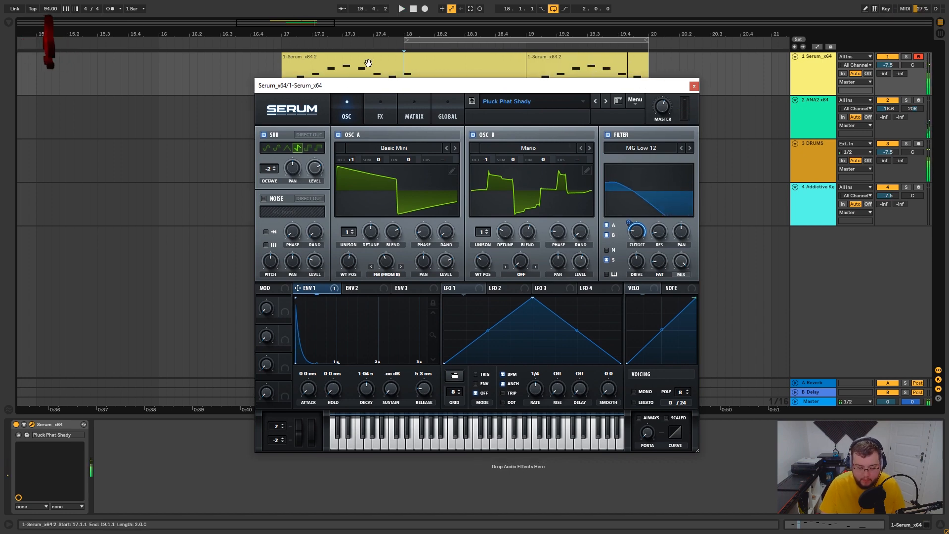
Switch off the sub oscillator, oscillator B and the filter, and look over the effects page before returning to the oscillators
click(263, 135)
click(472, 135)
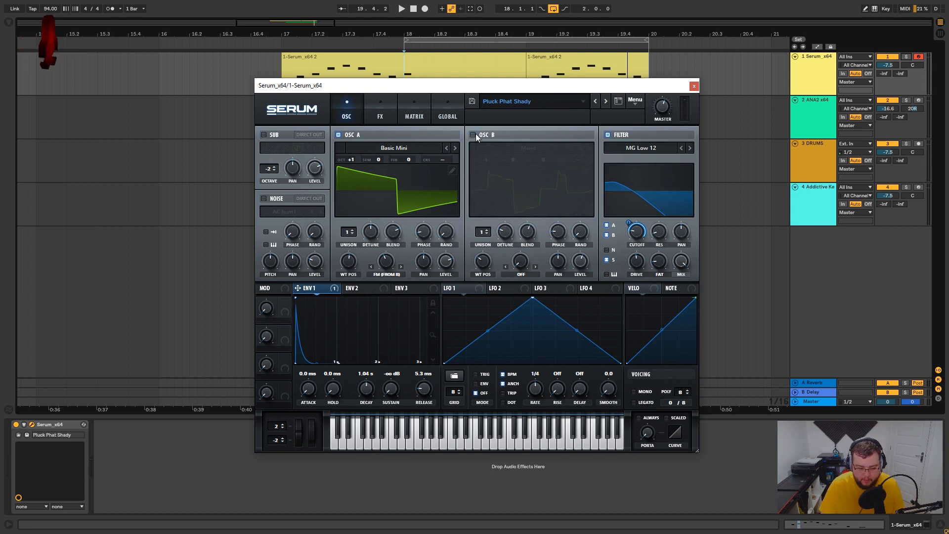
click(608, 135)
click(379, 120)
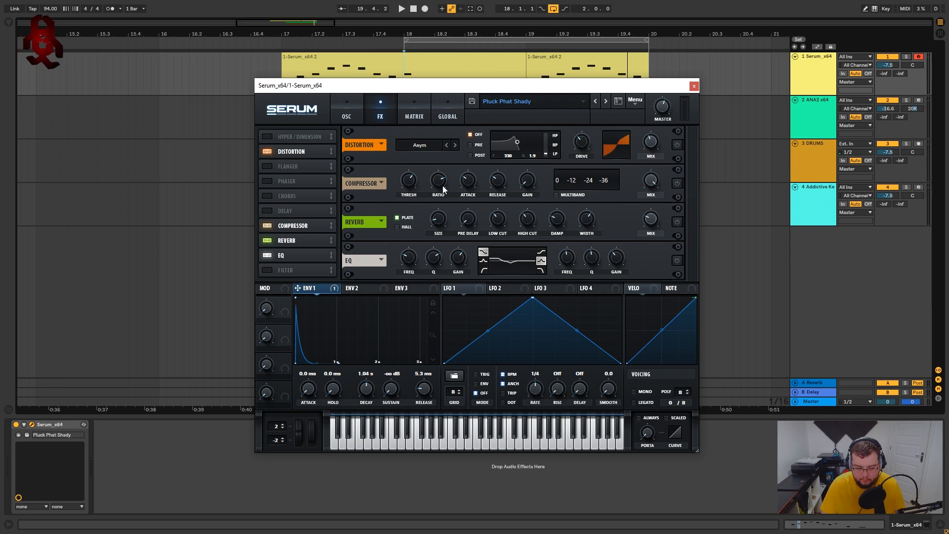
click(352, 114)
mouse_move(501, 91)
mouse_down()
mouse_move(492, 101)
mouse_move(504, 84)
mouse_up()
drag(422, 81, 435, 81)
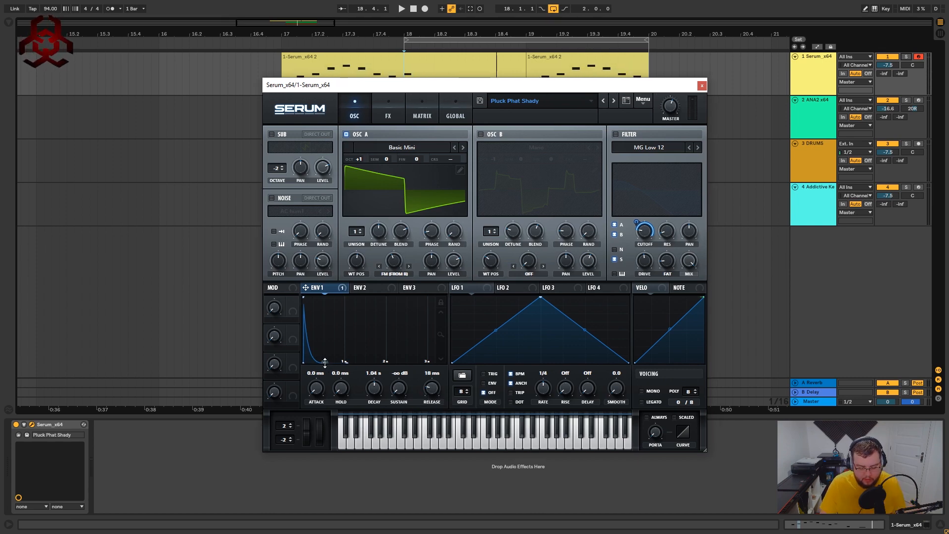
Play the loop to hear oscillator A on its own with the ENV 1 pluck shape
mouse_move(324, 363)
mouse_down()
mouse_move(324, 345)
mouse_move(324, 365)
mouse_up()
key(space)
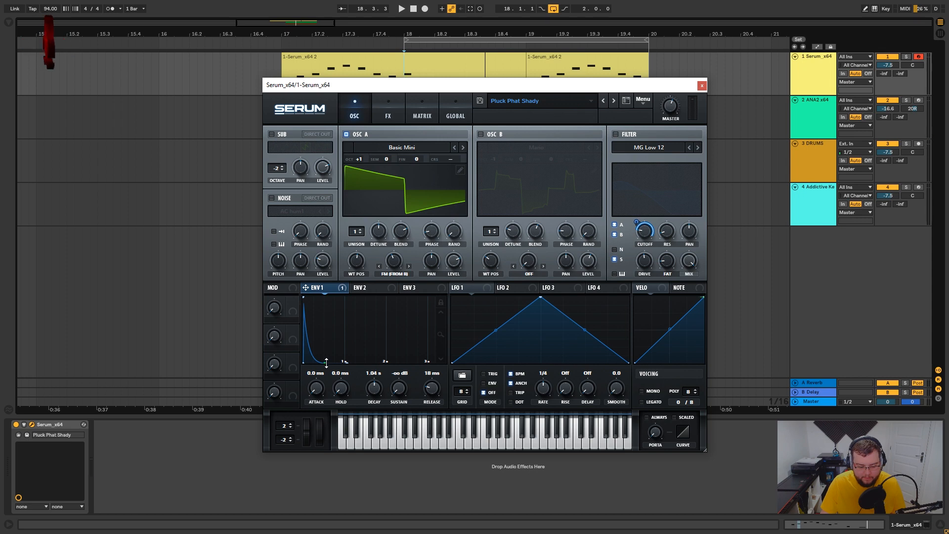
drag(435, 83, 441, 77)
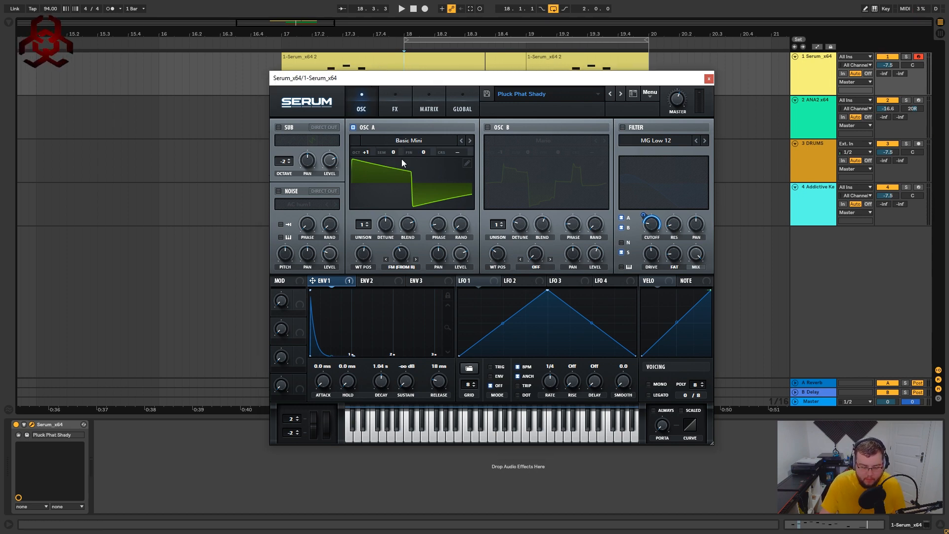
Examine oscillator A's Analog wavetable selection, phase and wavetable position
click(410, 141)
mouse_move(405, 164)
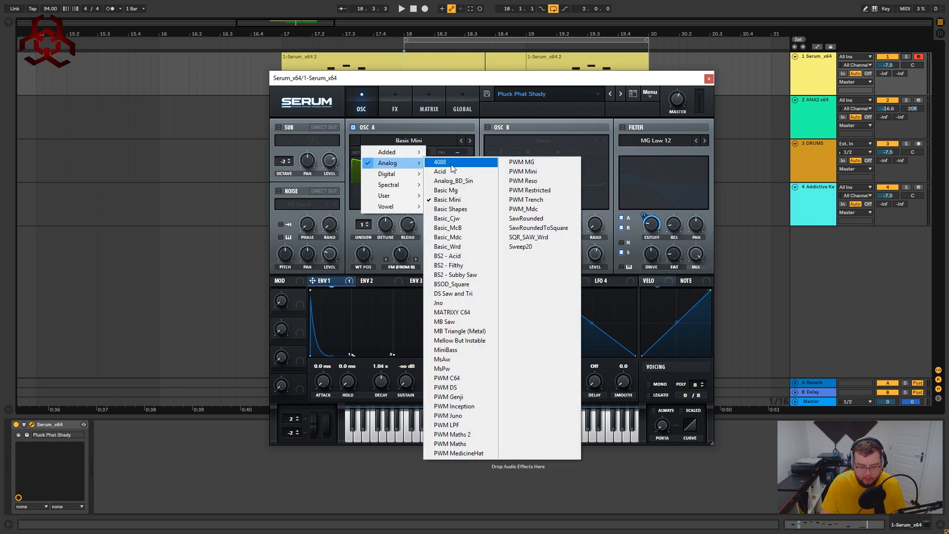
click(421, 127)
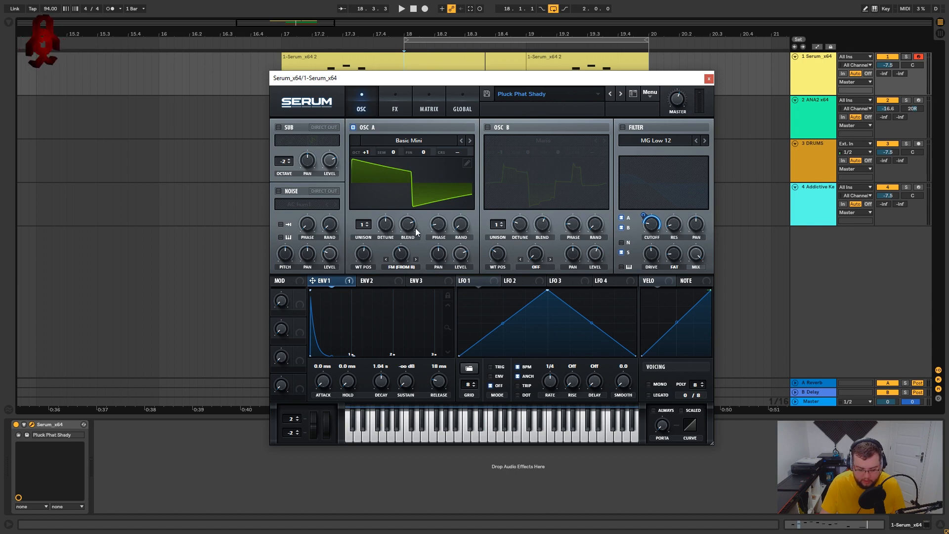
click(442, 226)
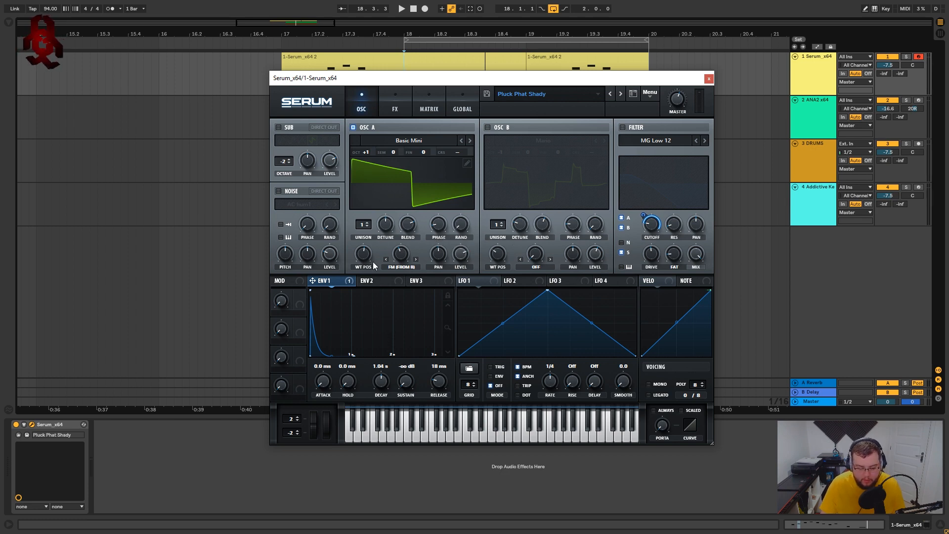
mouse_move(370, 259)
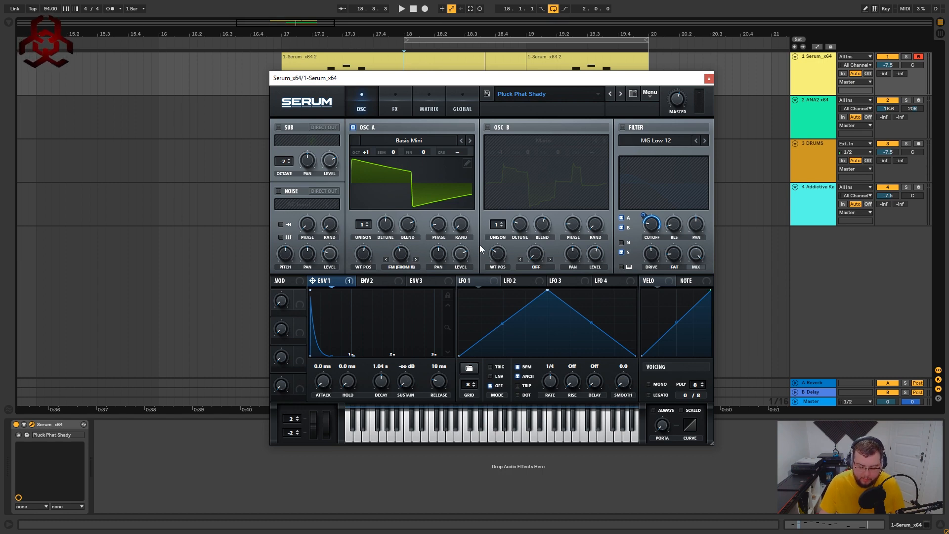
Set oscillator A's pan to 0
mouse_move(442, 258)
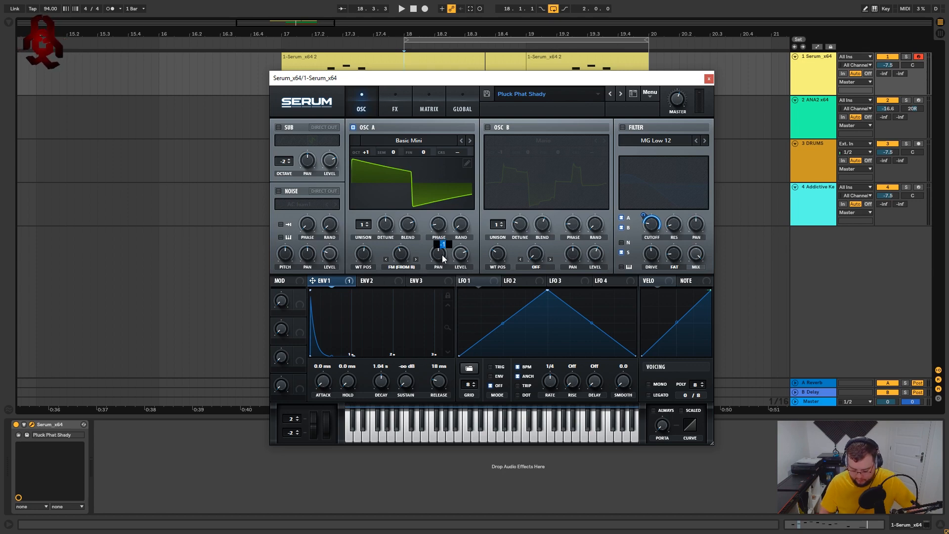
text(0)
key(Return)
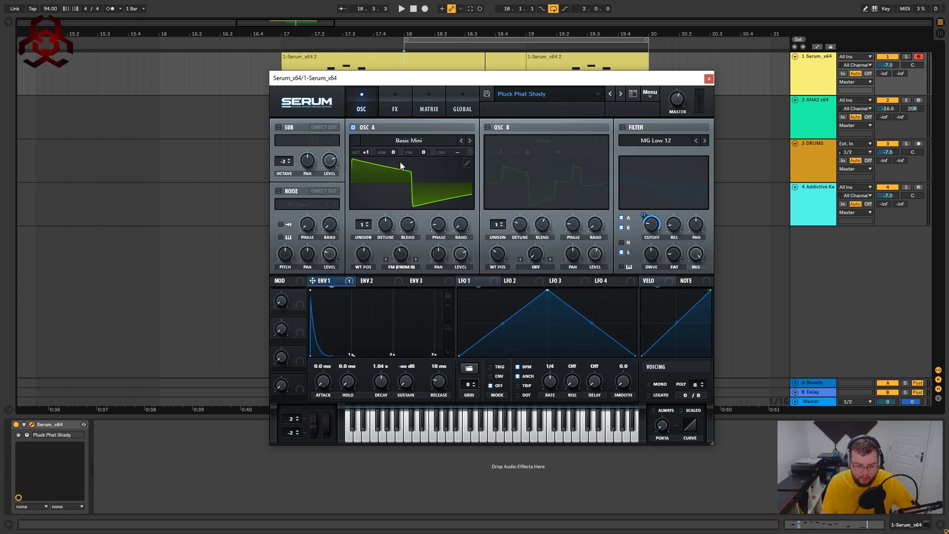
Switch oscillator B on and check its Digital wavetable selection, detune, phase and pan
click(487, 126)
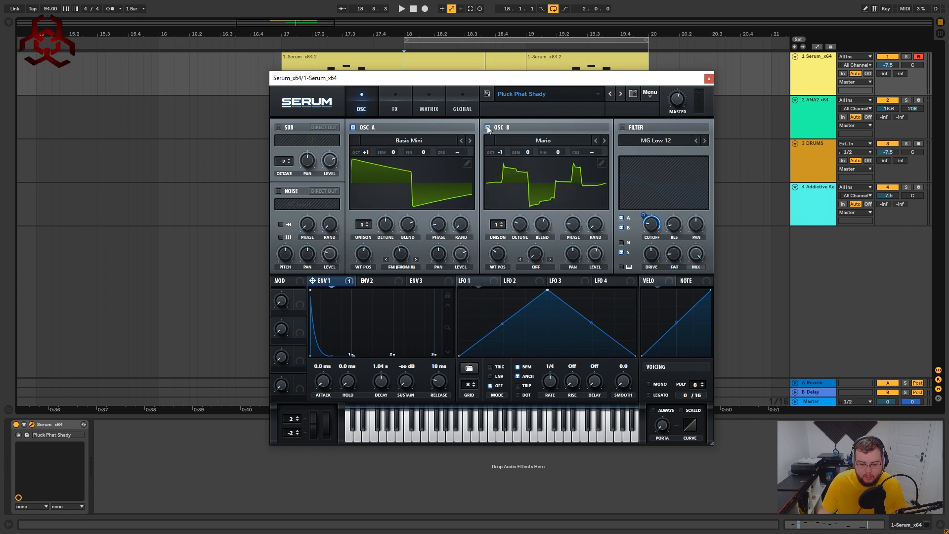
click(559, 143)
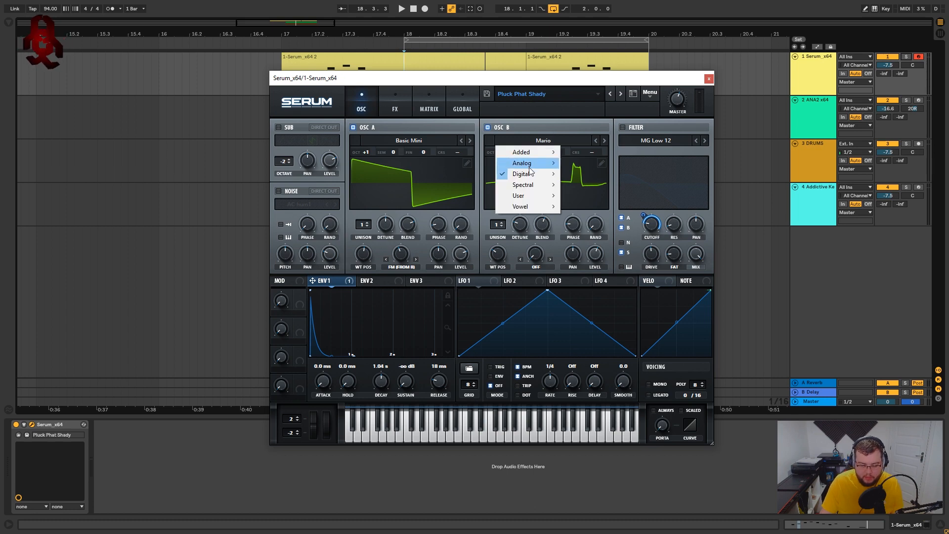
mouse_move(526, 174)
click(589, 129)
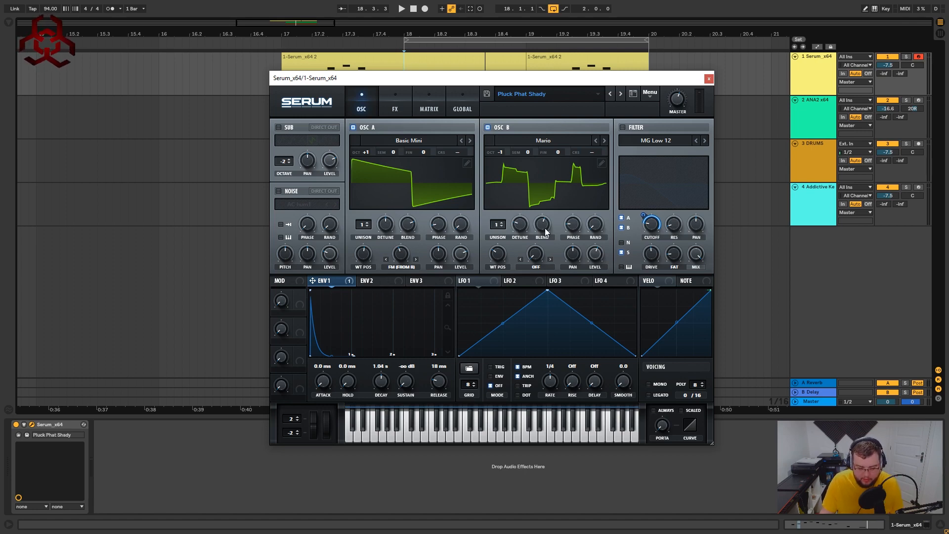
mouse_move(518, 230)
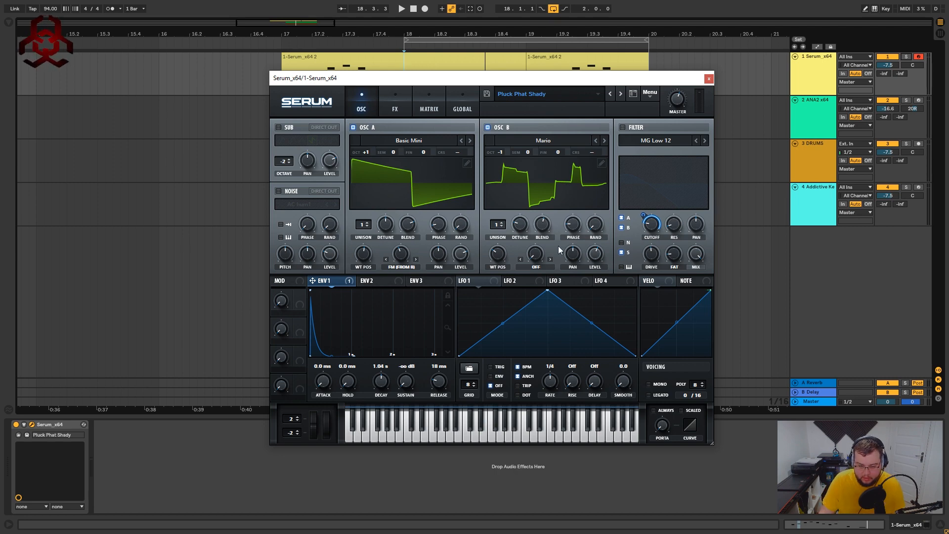
mouse_move(576, 229)
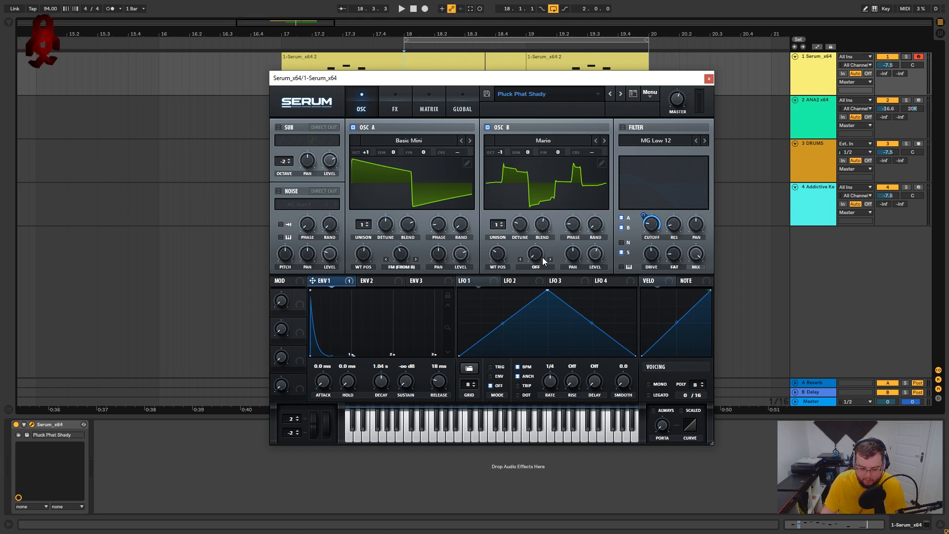
mouse_move(574, 263)
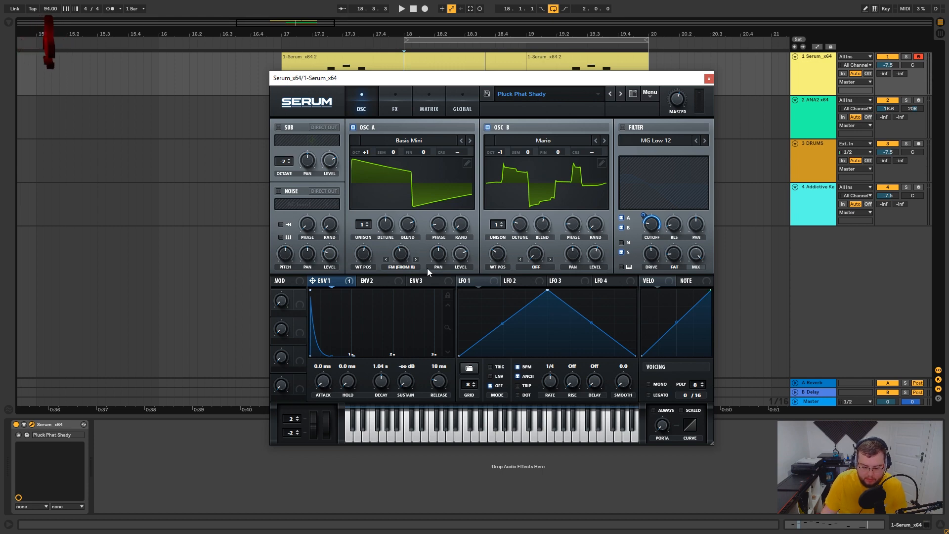
Choose FM (from B) as oscillator A's warp mode and check its warp amount
click(401, 266)
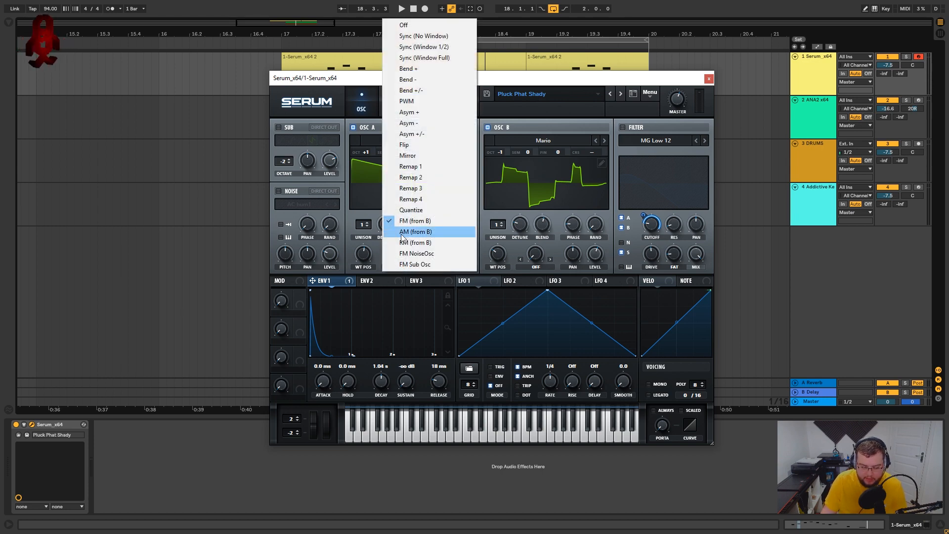
click(417, 223)
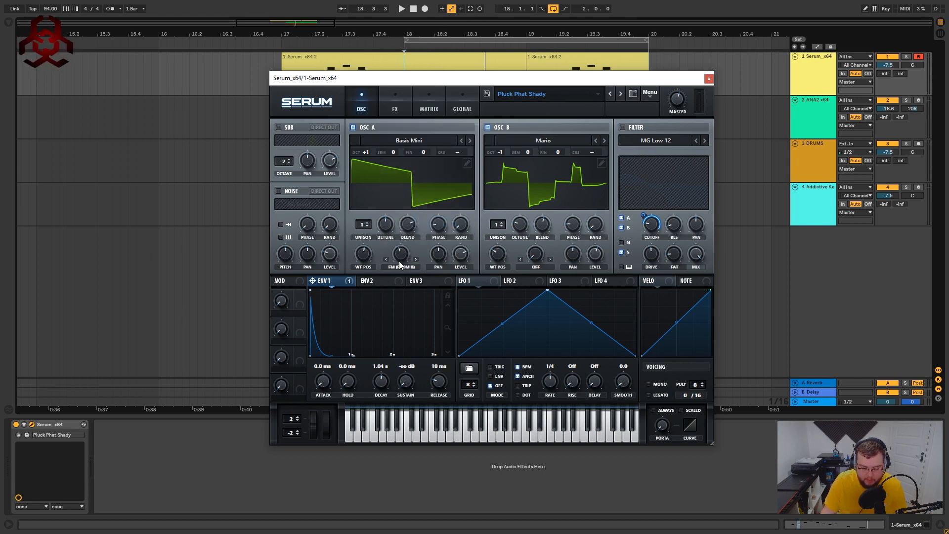
mouse_move(404, 253)
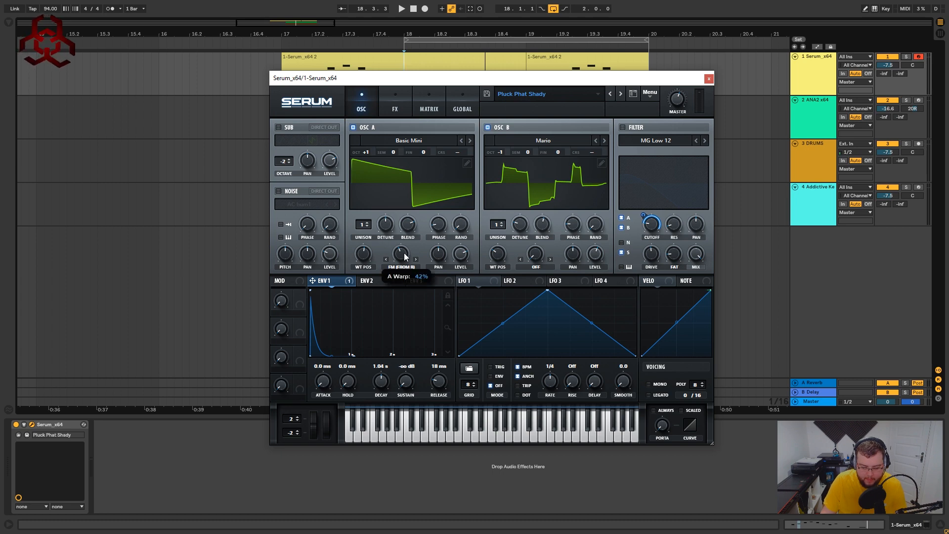
Play the loop in the full mix and solo the 1 Serum_x64 track
key(space)
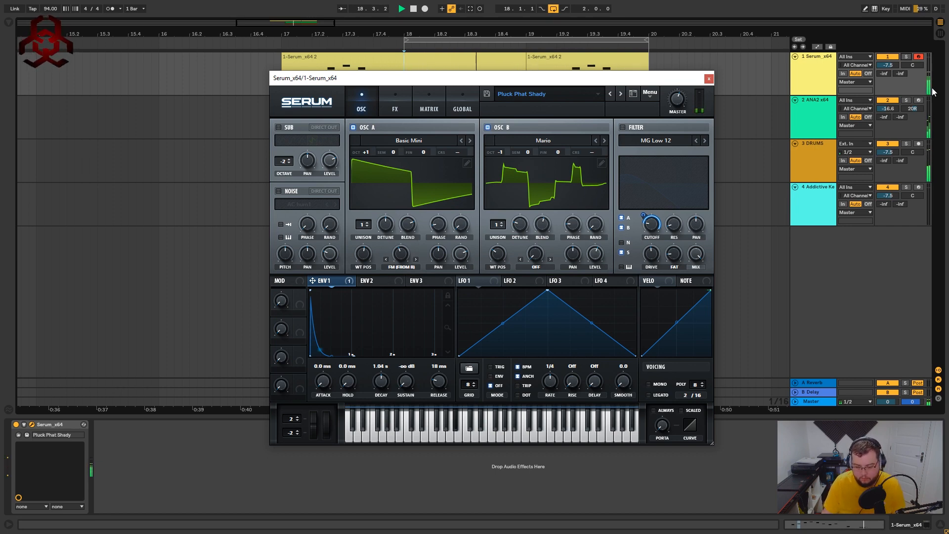
click(905, 57)
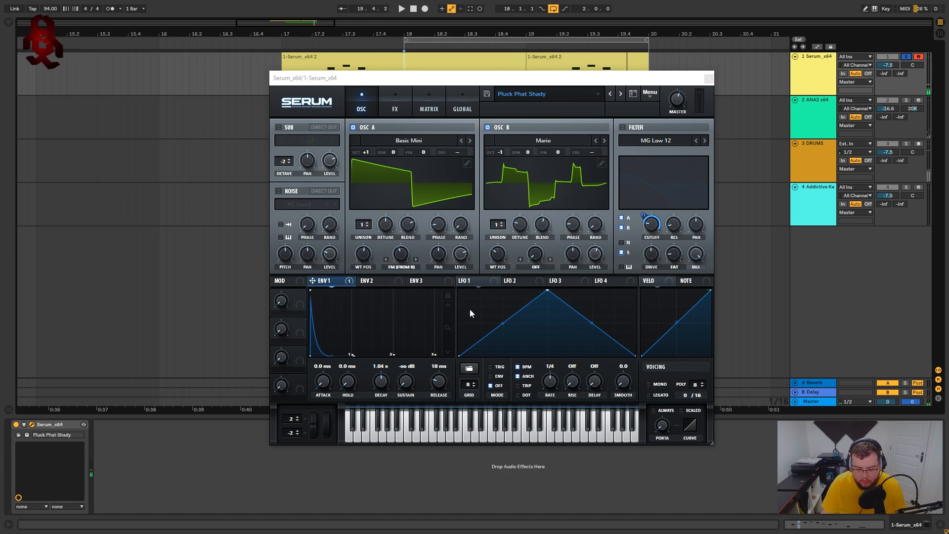
Switch the sub oscillator on, audition it with both oscillators and check its level
click(277, 127)
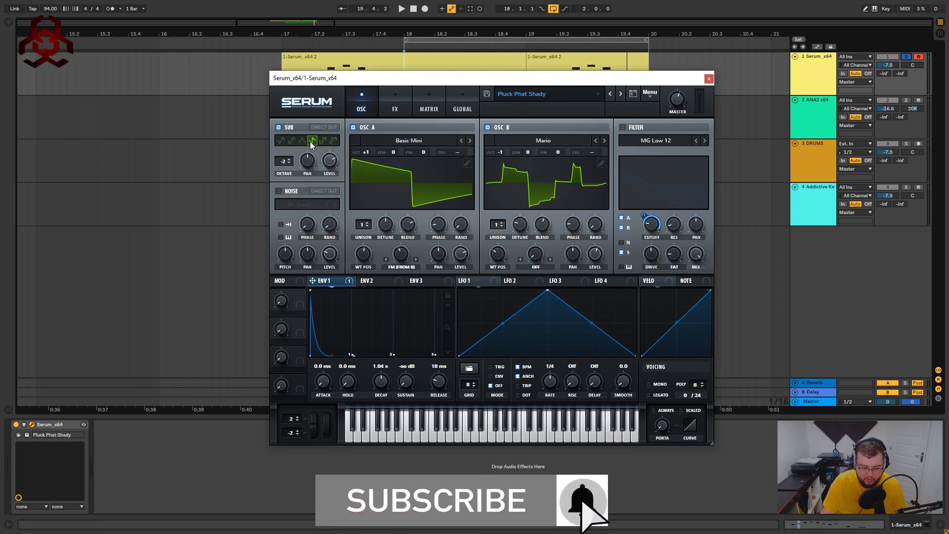
key(space)
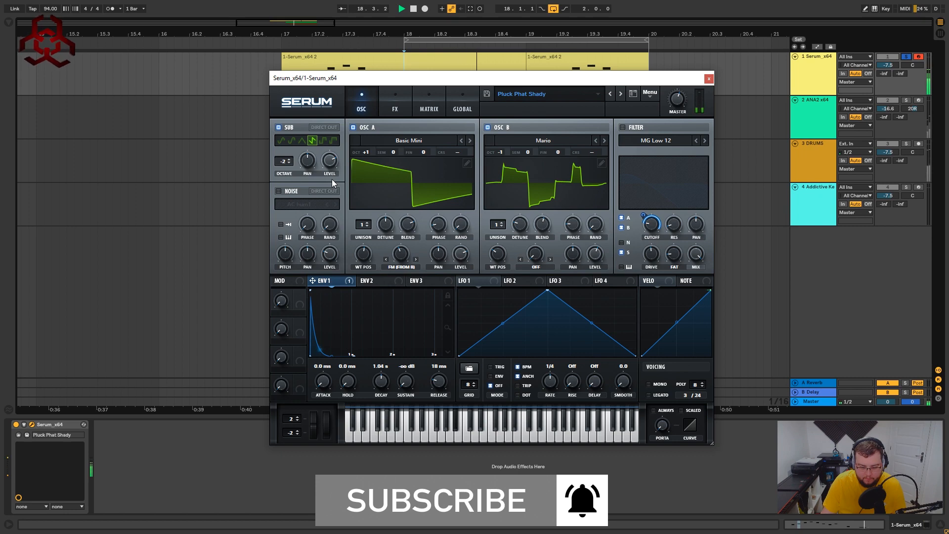
key(space)
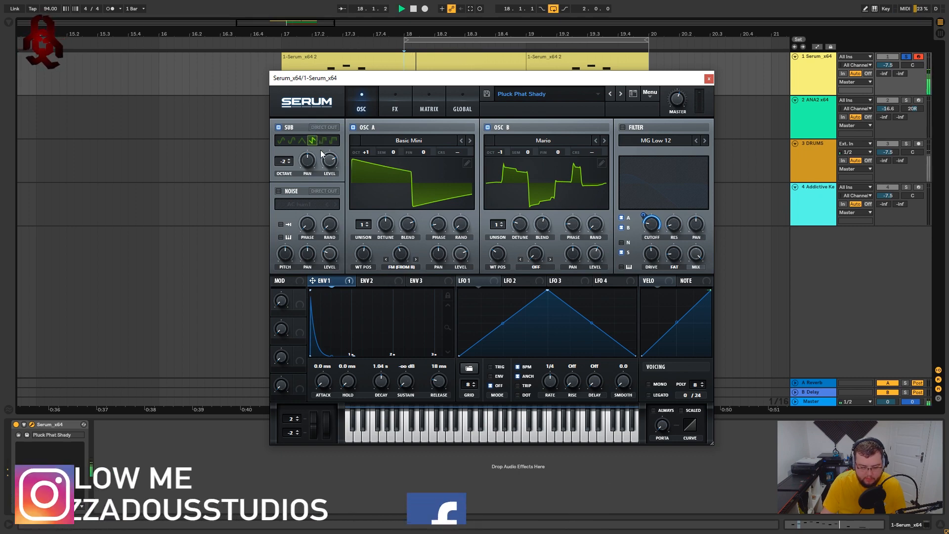
mouse_move(330, 161)
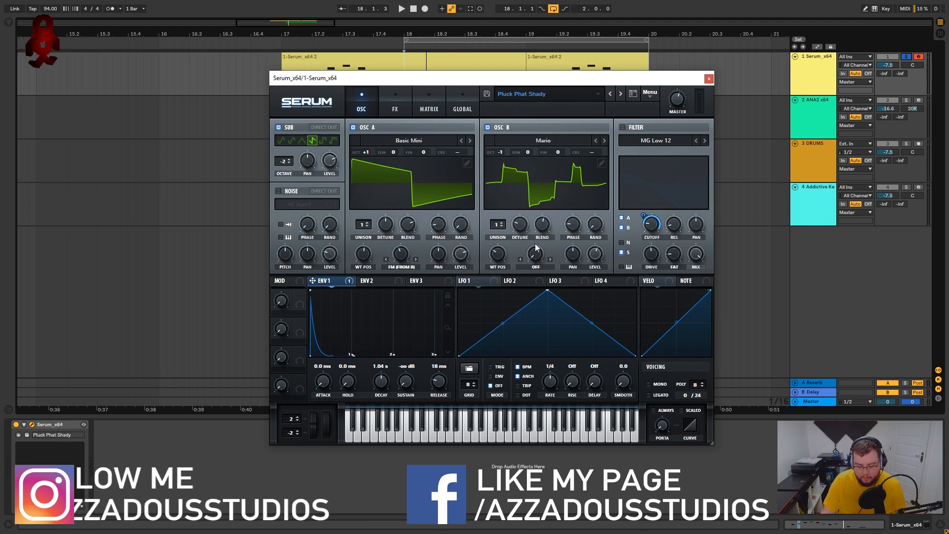
Switch the filter on with the MG Low 12 type, check the sub oscillator's routing into it and play the loop
click(623, 128)
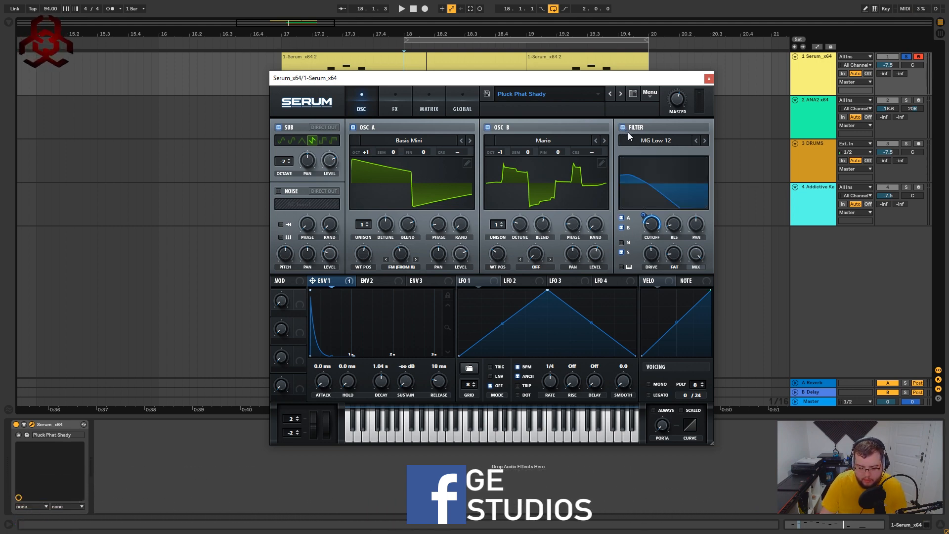
click(655, 140)
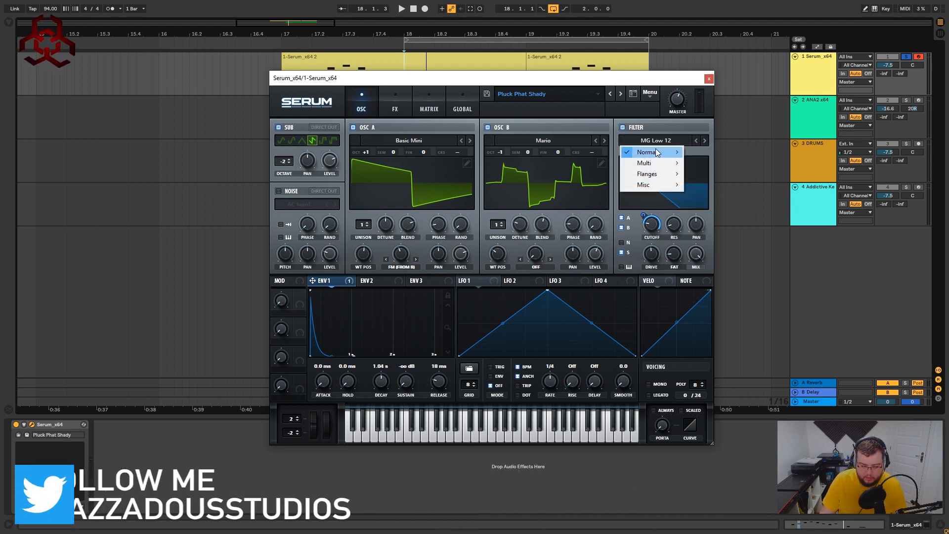
mouse_move(655, 150)
click(678, 126)
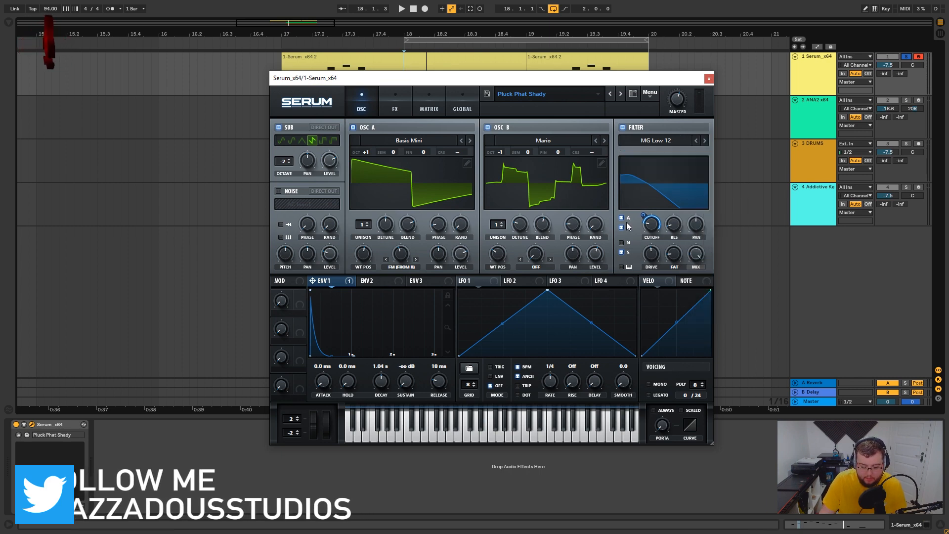
click(624, 253)
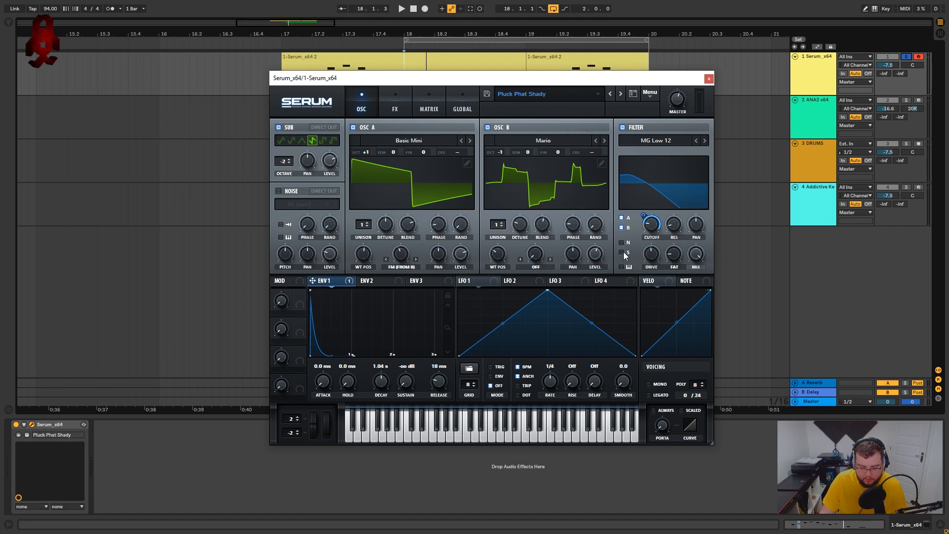
key(space)
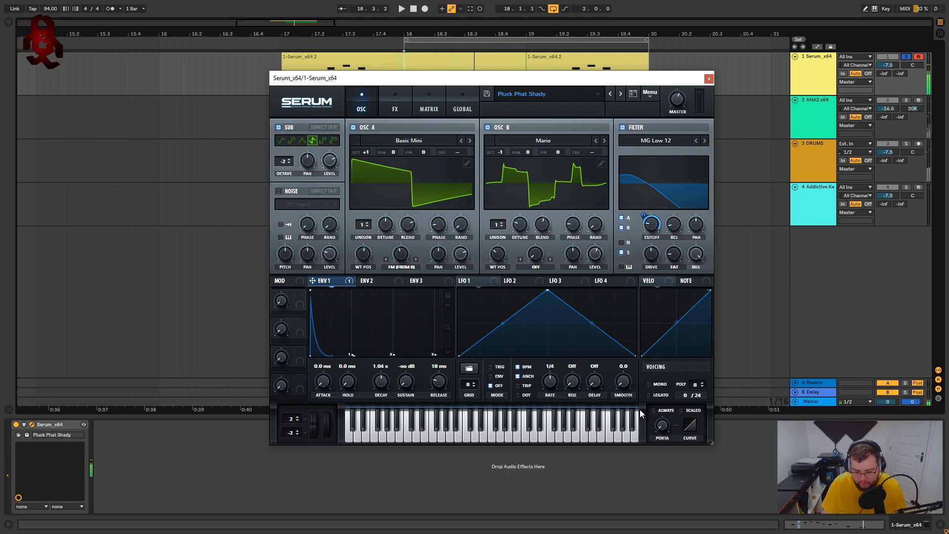
Assign Envelope 1 to the filter cutoff, check the filter's drive and mix, and audition the loop
mouse_move(649, 227)
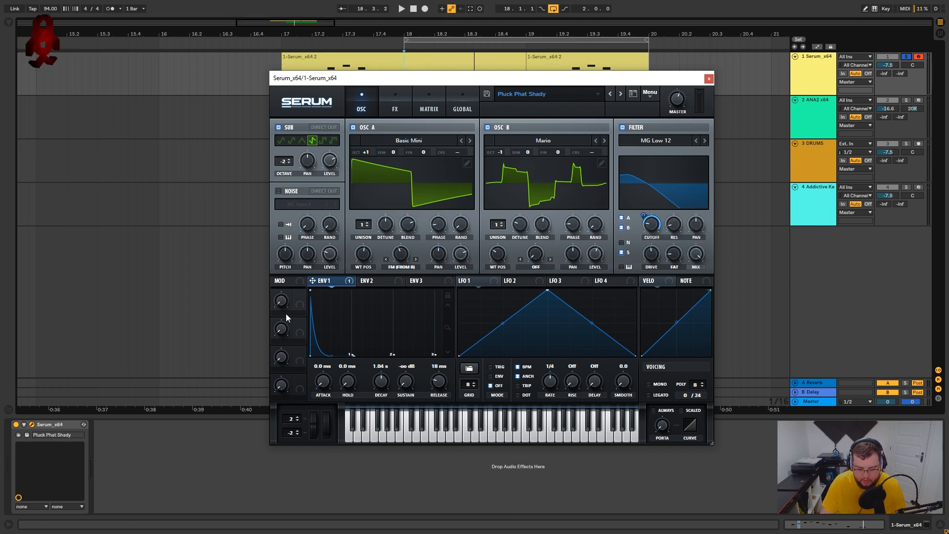
drag(317, 282, 644, 216)
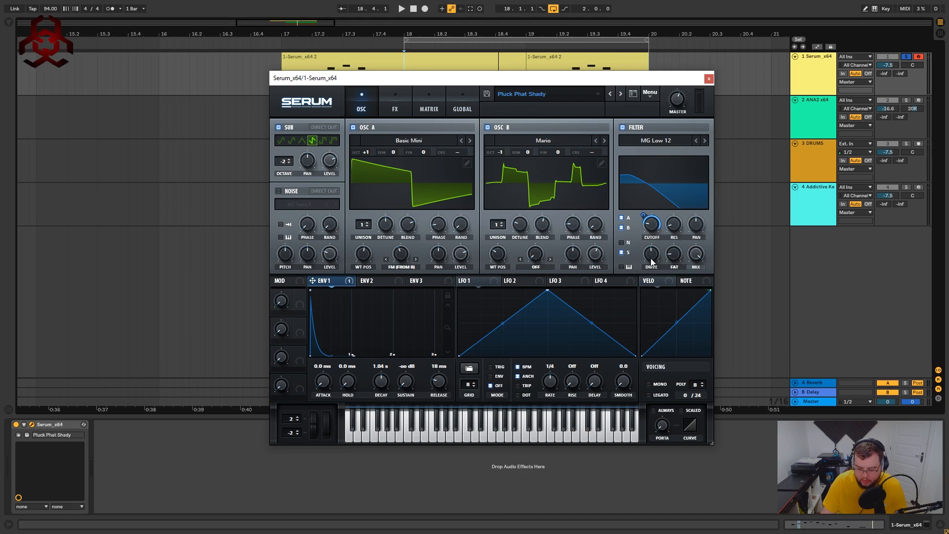
mouse_move(651, 262)
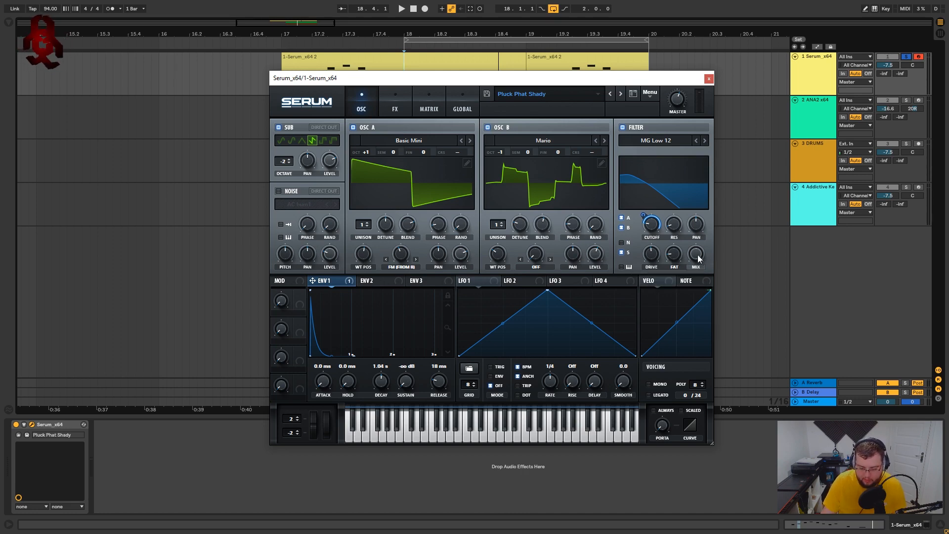
key(space)
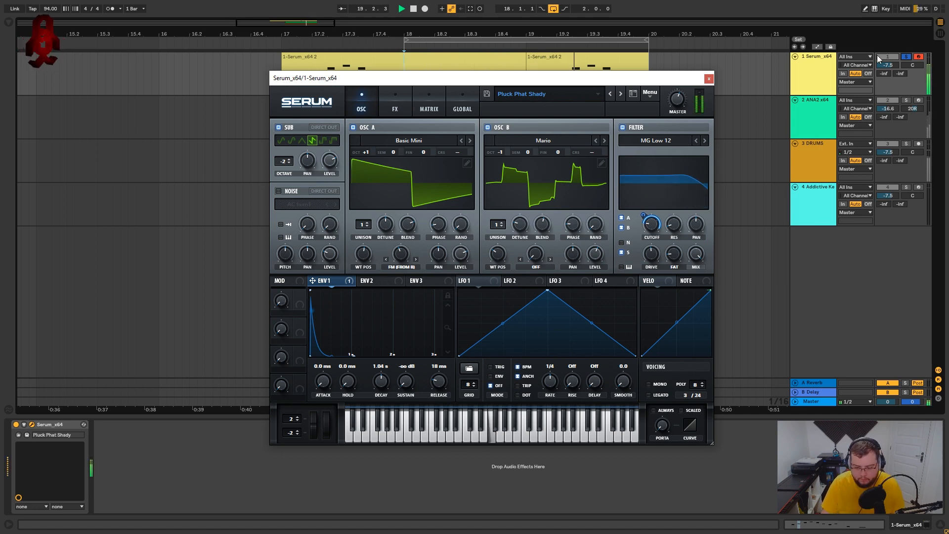
key(space)
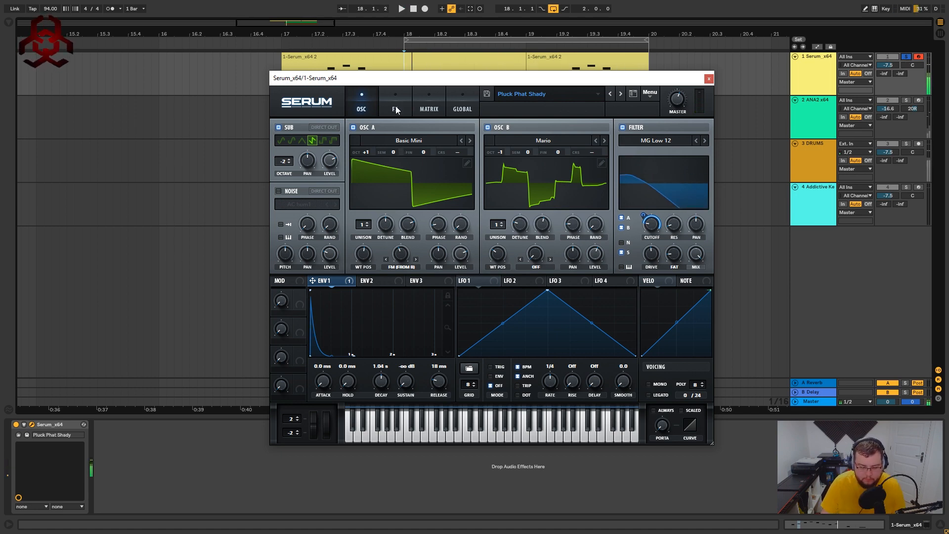
Switch the distortion effect on in Asym mode and check its drive and mix
click(395, 106)
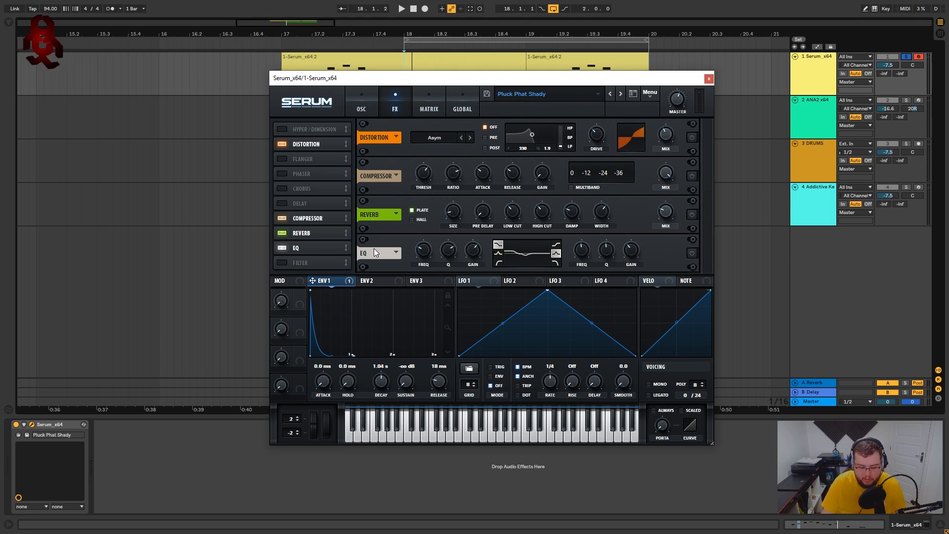
click(692, 137)
click(441, 141)
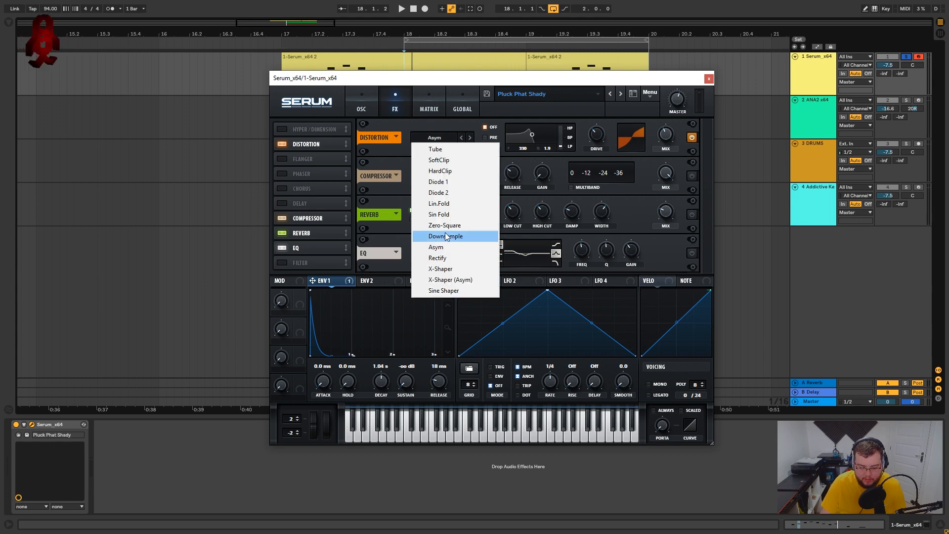
click(447, 250)
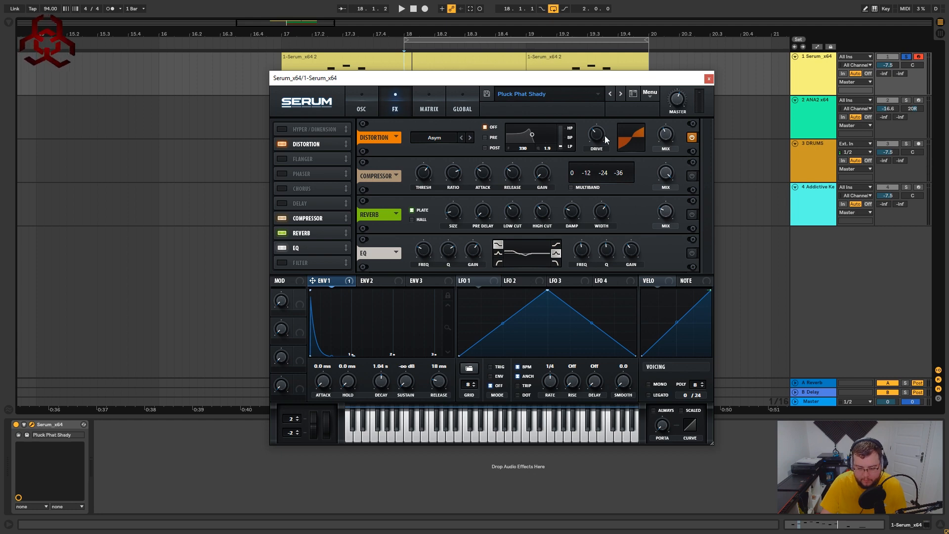
mouse_move(600, 137)
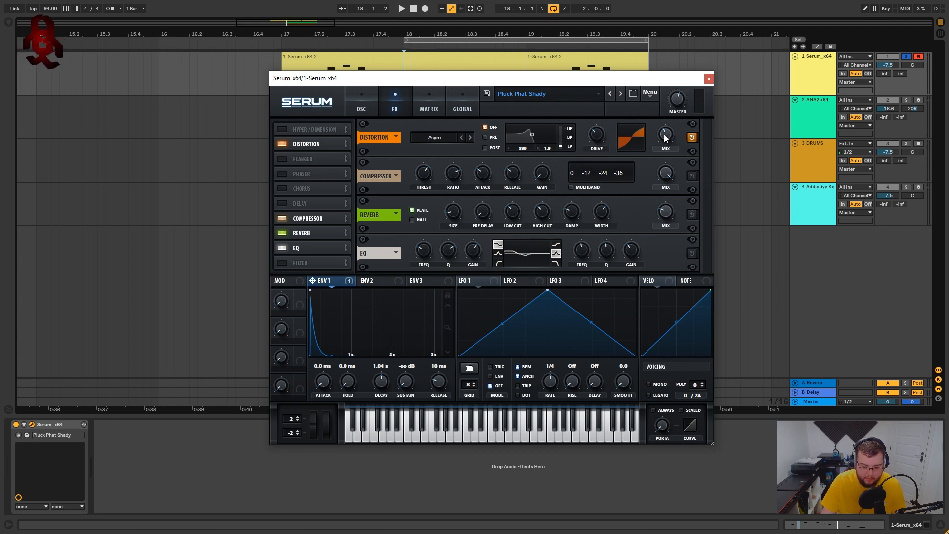
mouse_move(665, 138)
Compare the playing loop with distortion off and on, with its mix at 41%, and leave the distortion on
key(space)
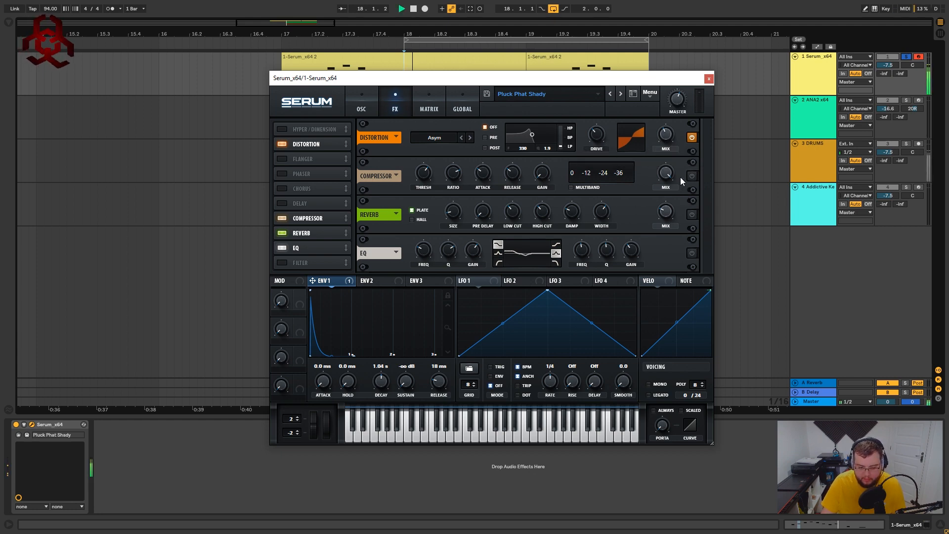
click(691, 139)
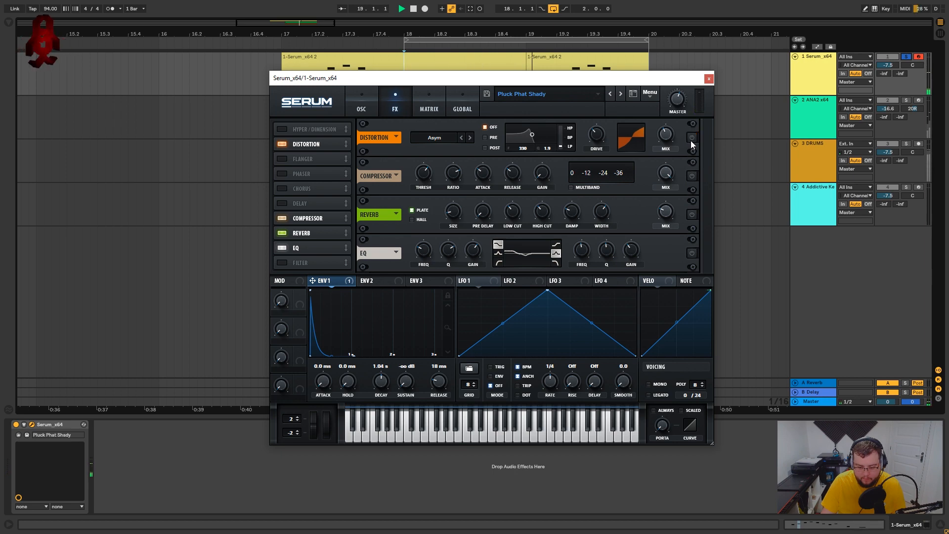
click(690, 140)
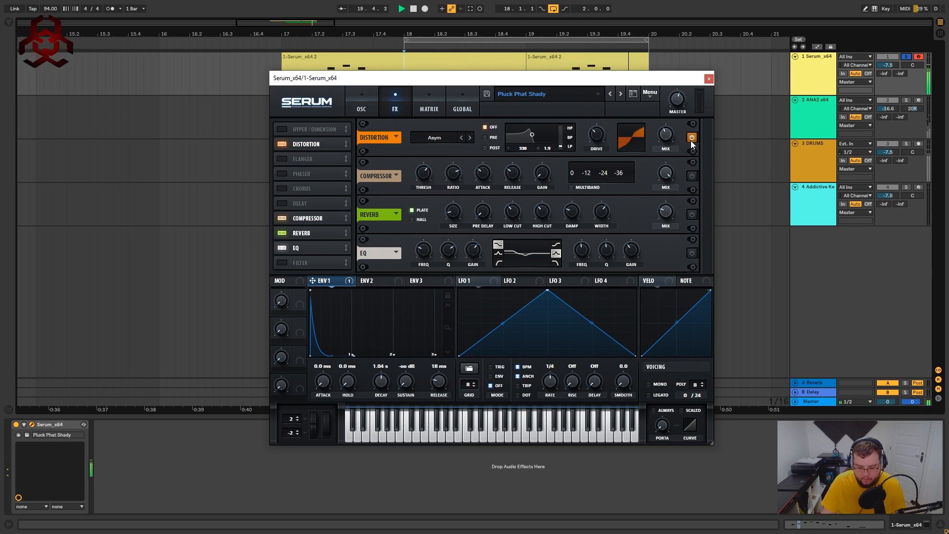
mouse_move(671, 130)
drag(671, 129, 671, 147)
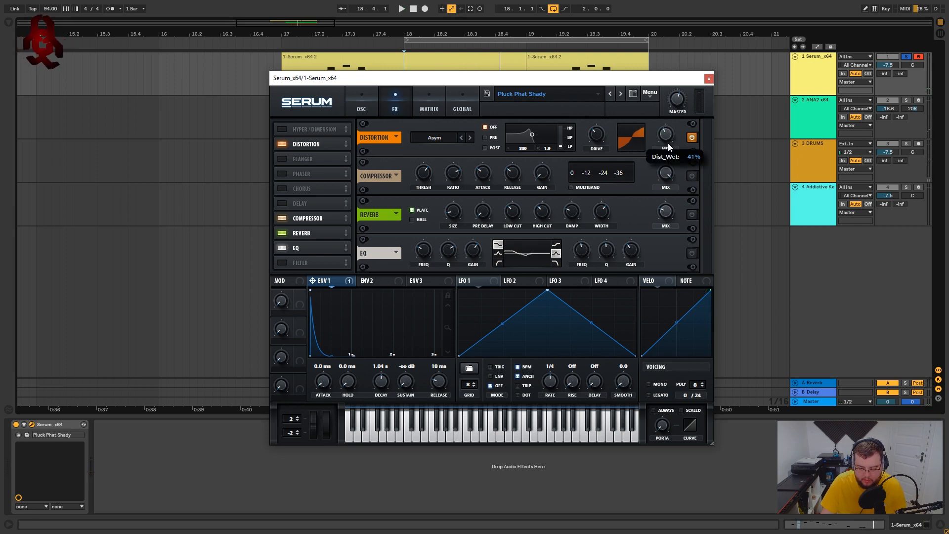
click(691, 138)
key(space)
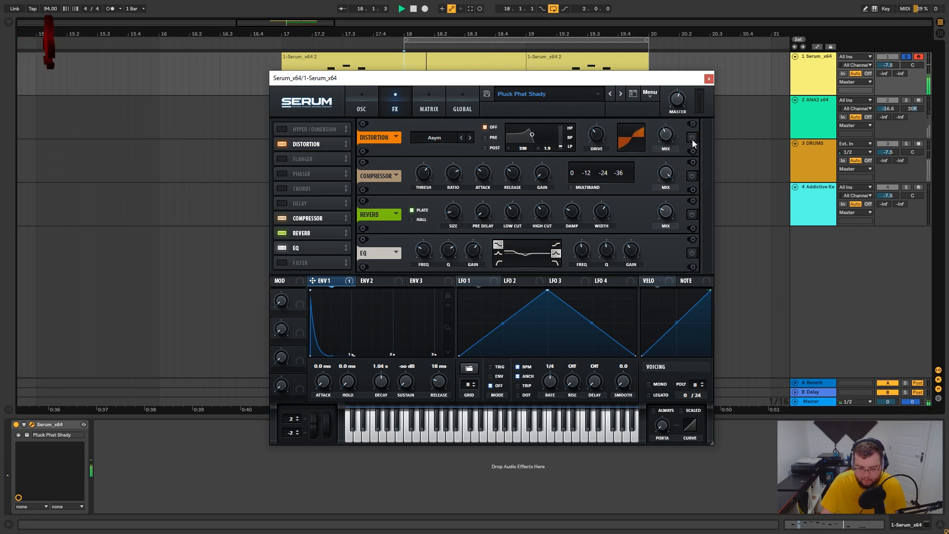
click(692, 139)
key(space)
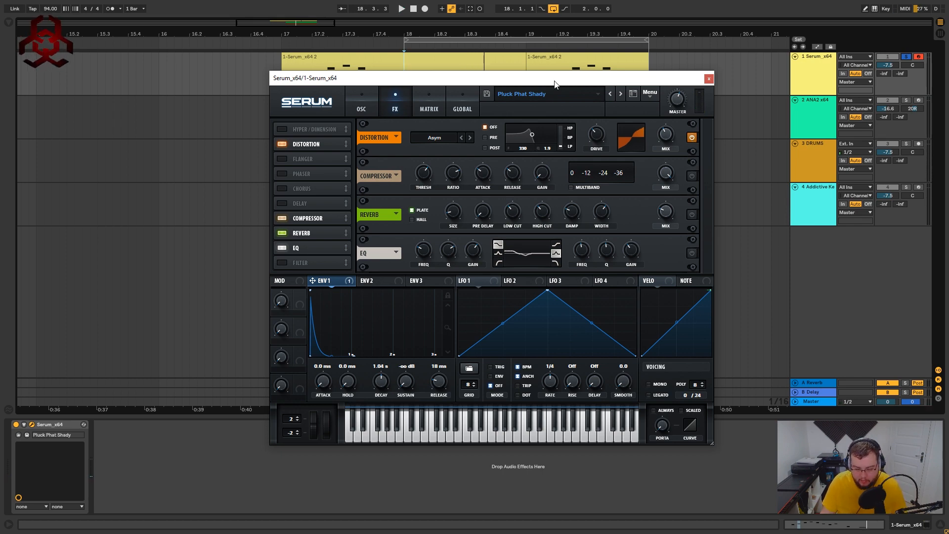
Switch the compressor on and check its threshold, ratio, attack, release and mix
drag(556, 80, 555, 70)
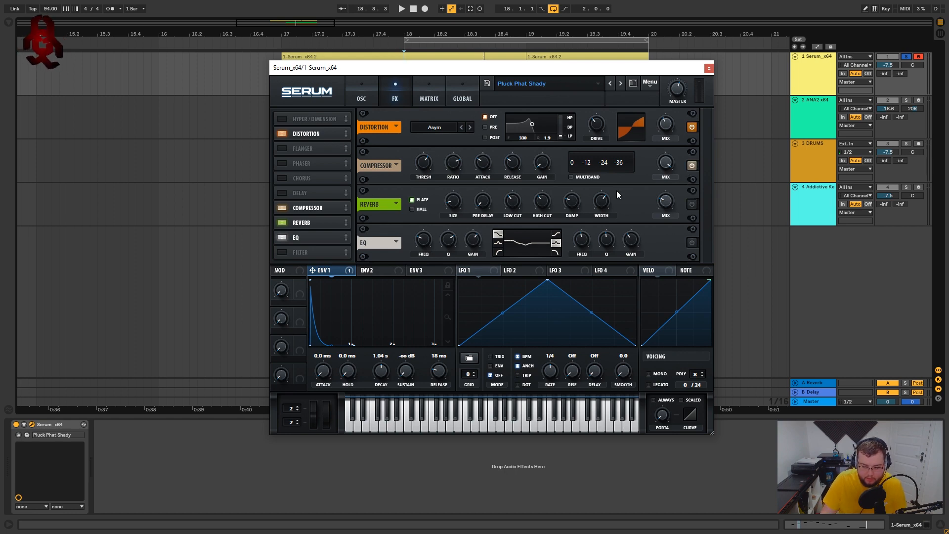
mouse_move(428, 161)
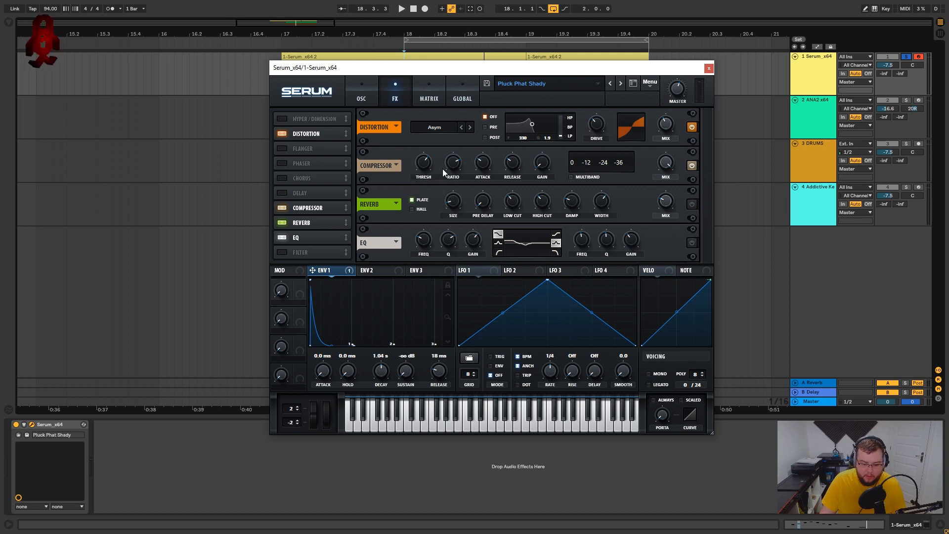
mouse_move(487, 162)
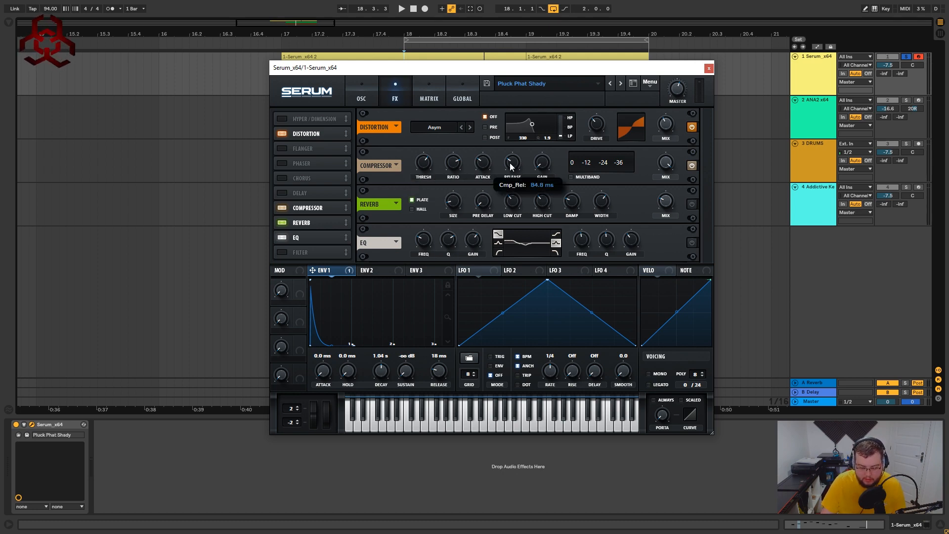
double_click(510, 166)
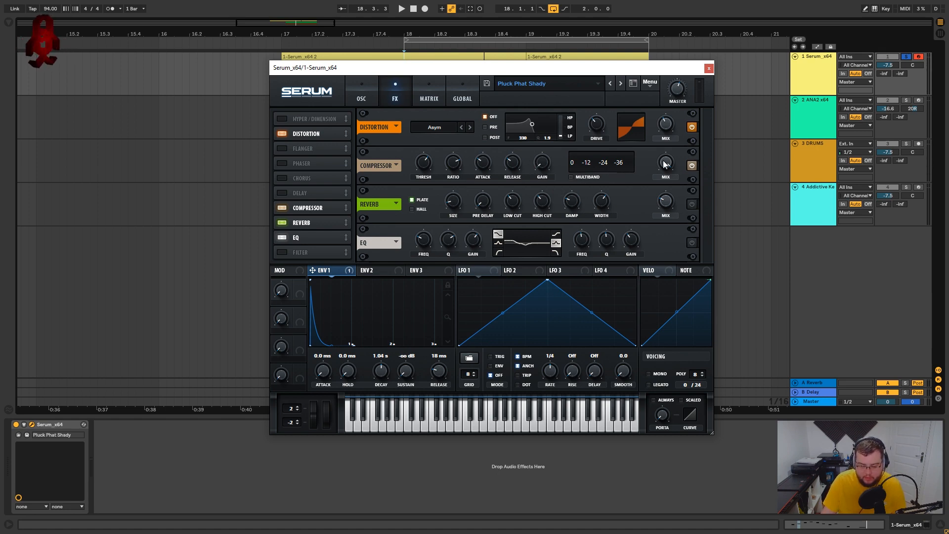
Play the loop with the compressor on and bypassed to compare, leaving the compressor on
key(space)
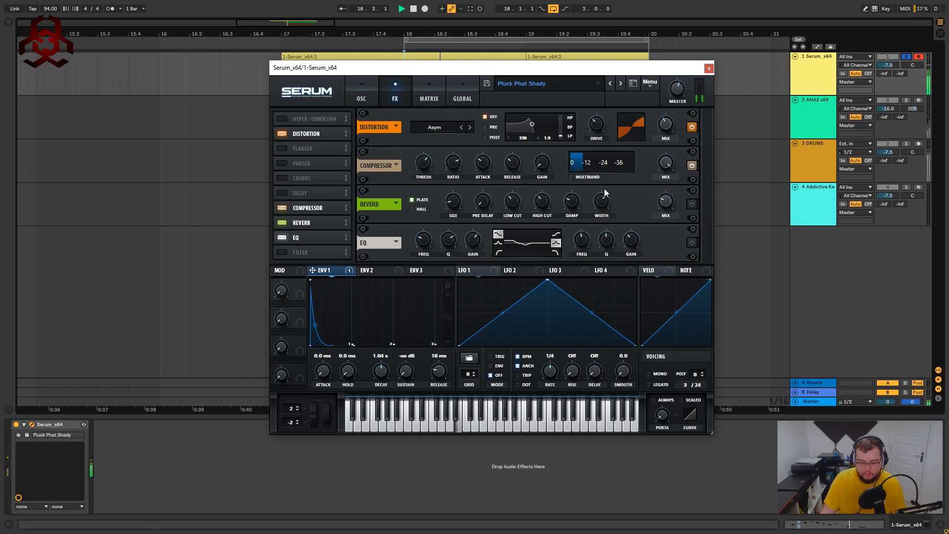
key(space)
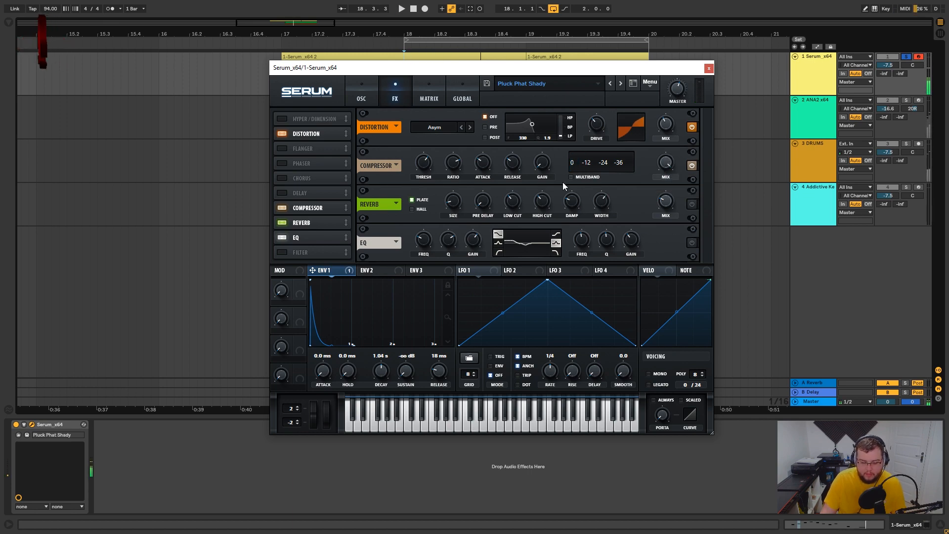
click(690, 165)
key(space)
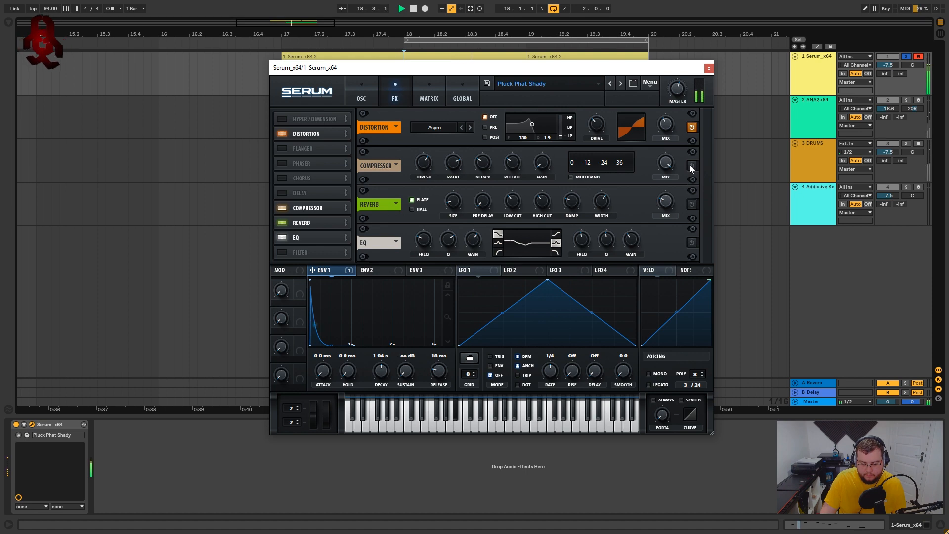
click(691, 165)
key(space)
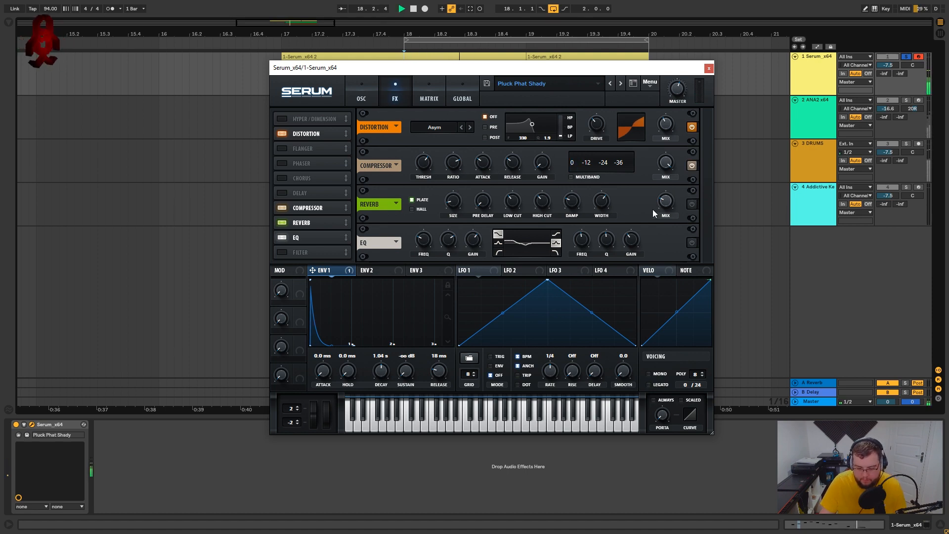
Switch the reverb on in Plate mode and check its size, pre-delay, low cut, damp, width and mix, playing the loop briefly
click(691, 204)
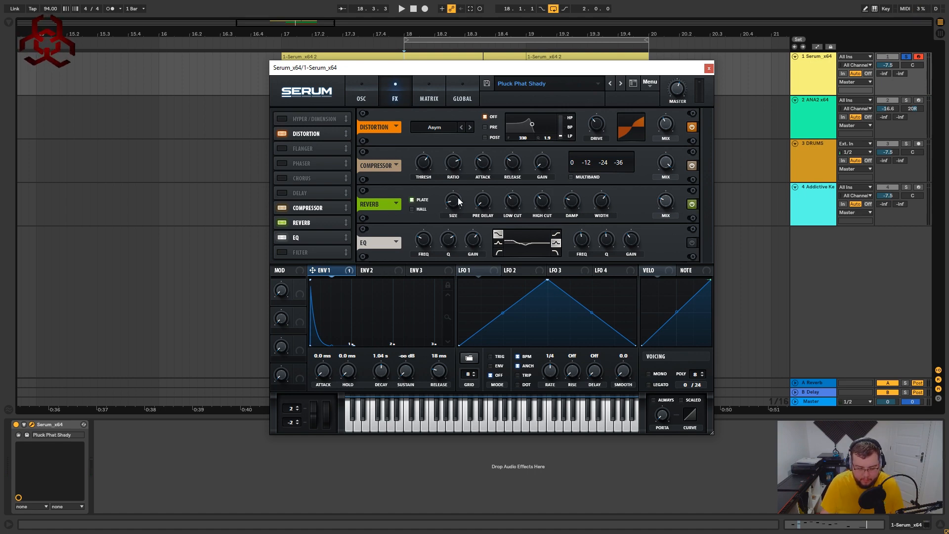
mouse_move(457, 200)
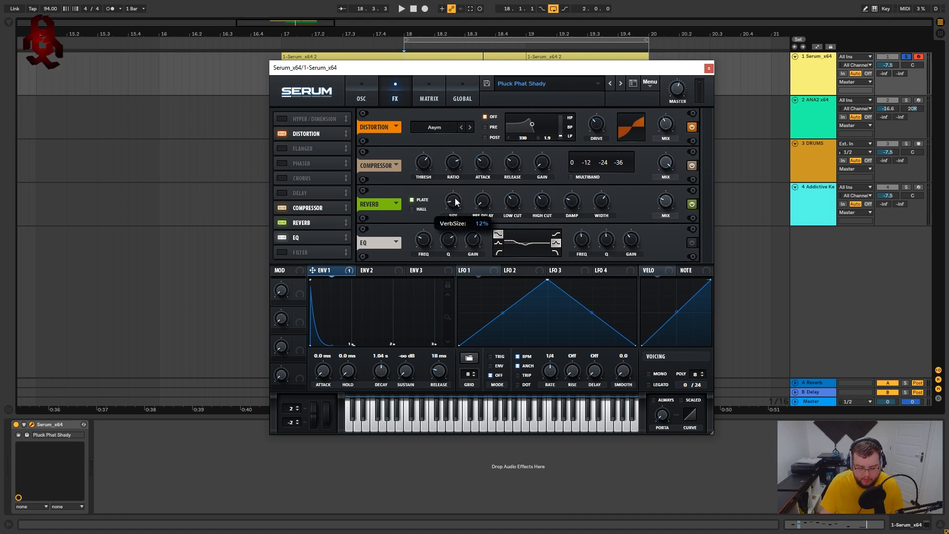
key(space)
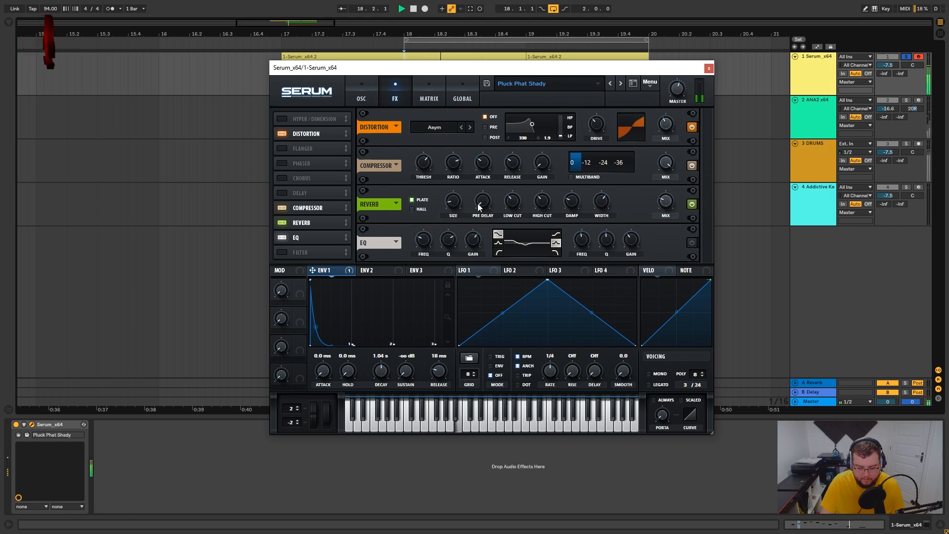
key(space)
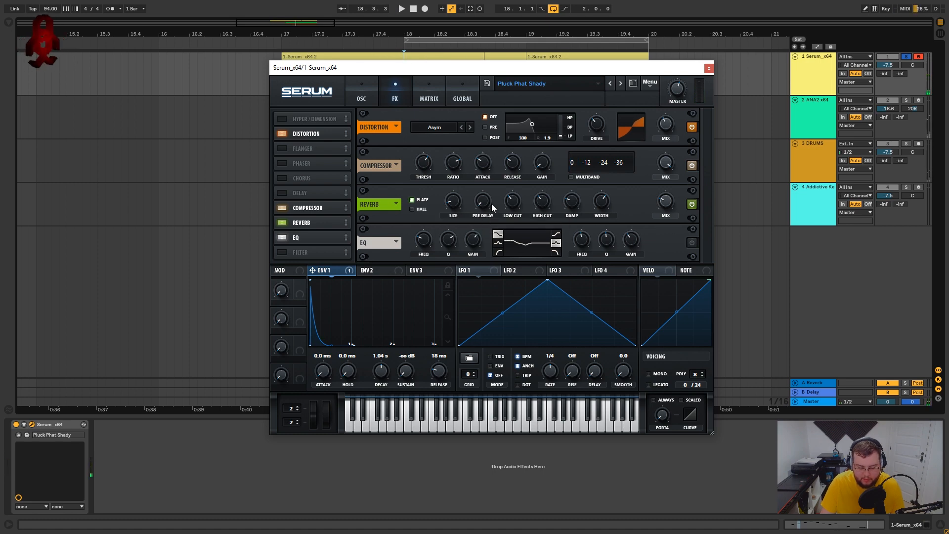
mouse_move(488, 203)
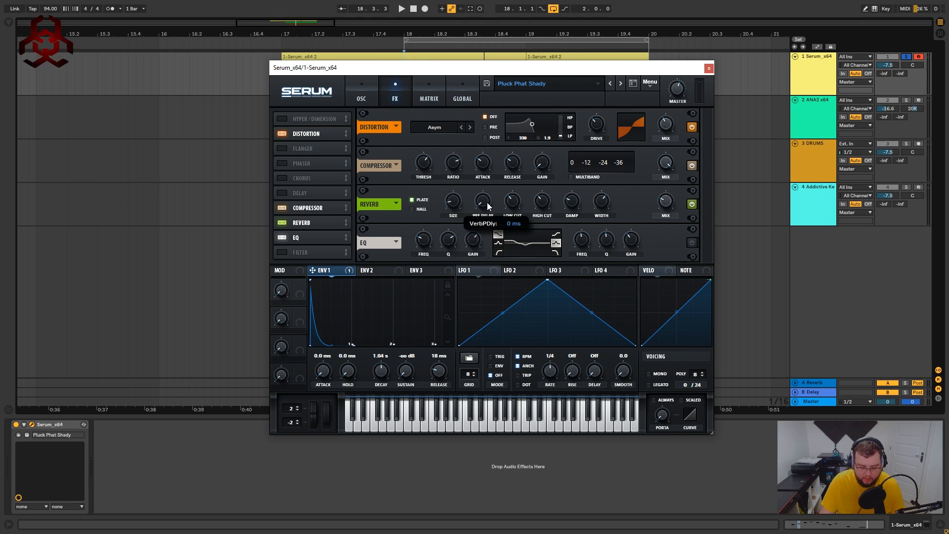
mouse_move(520, 200)
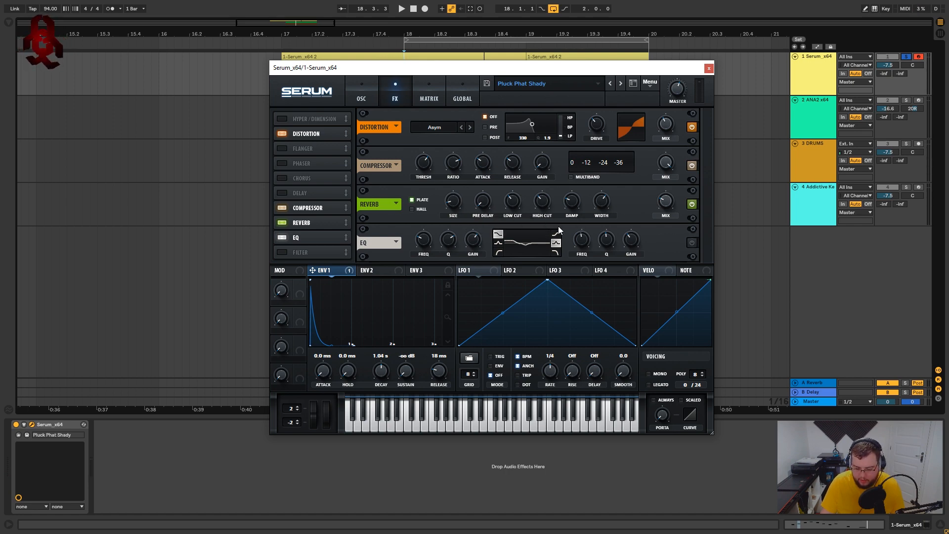
mouse_move(575, 202)
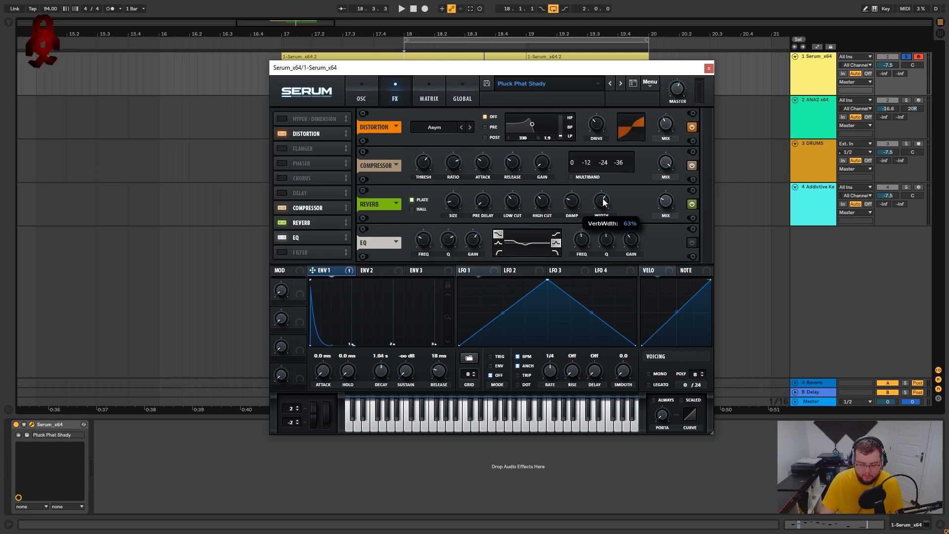
mouse_move(668, 206)
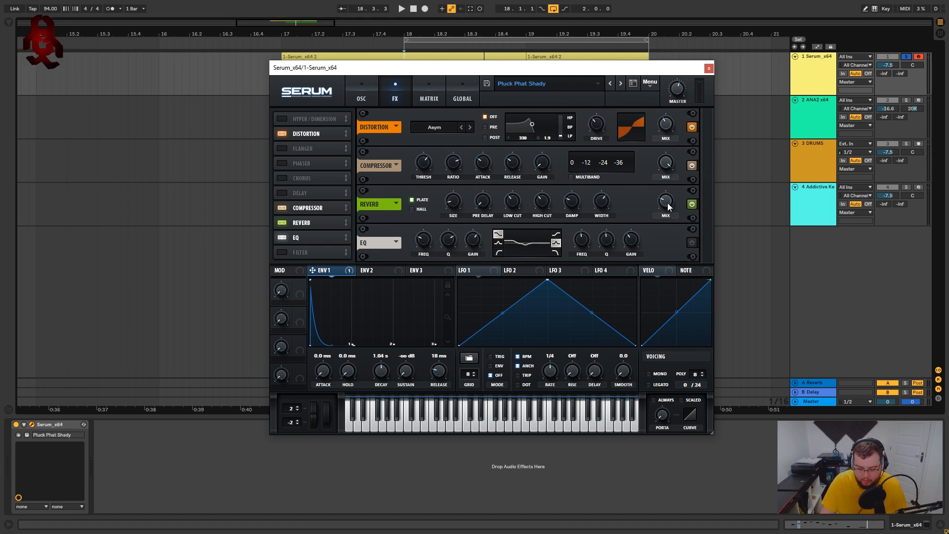
Play the loop with the reverb on, unsolo the Serum track to hear the full arrangement, and solo it again
key(space)
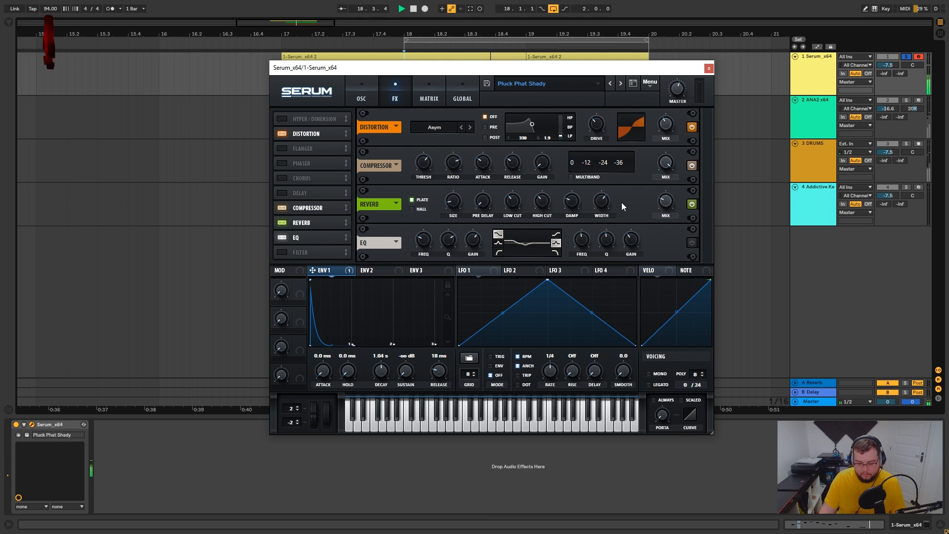
click(907, 57)
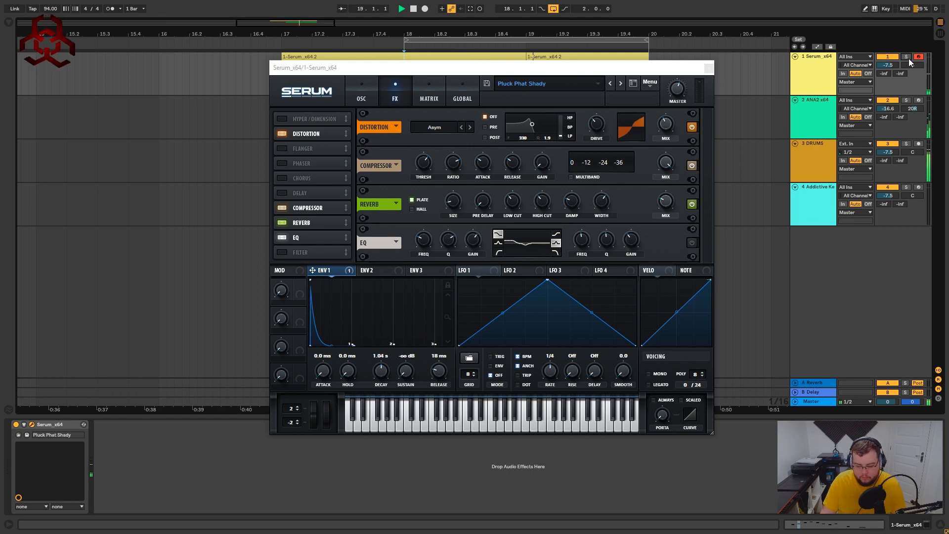
click(908, 58)
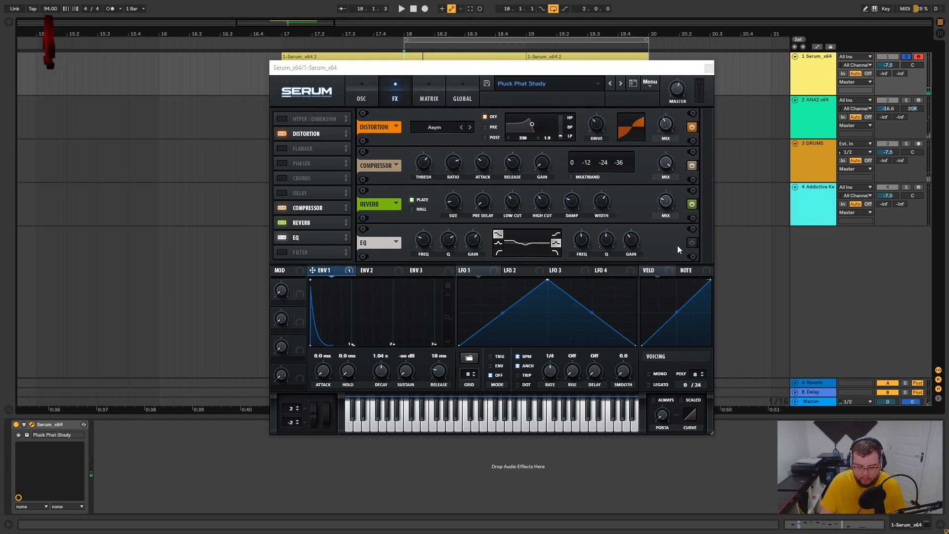
Switch the EQ on, check its low band, and sweep that band's gain during playback, leaving it at 6.7 dB
click(671, 257)
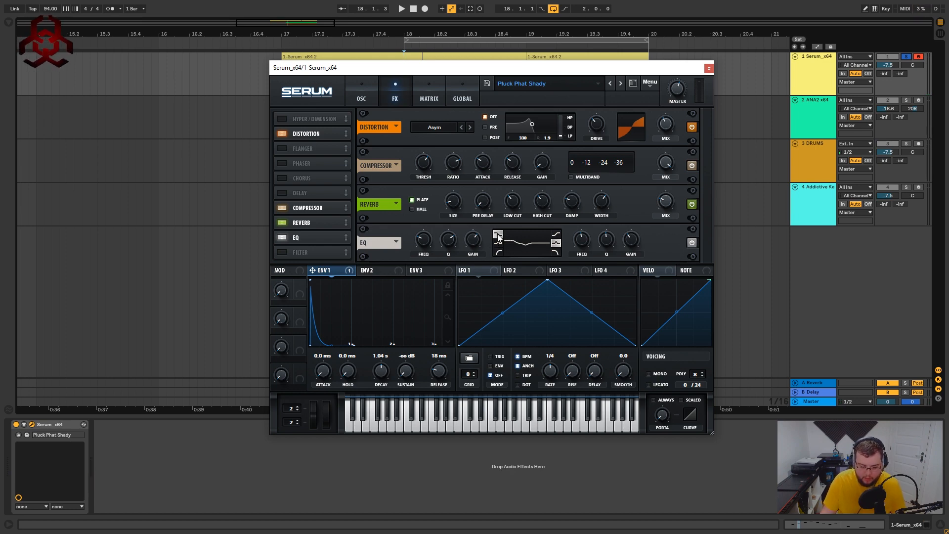
mouse_move(423, 243)
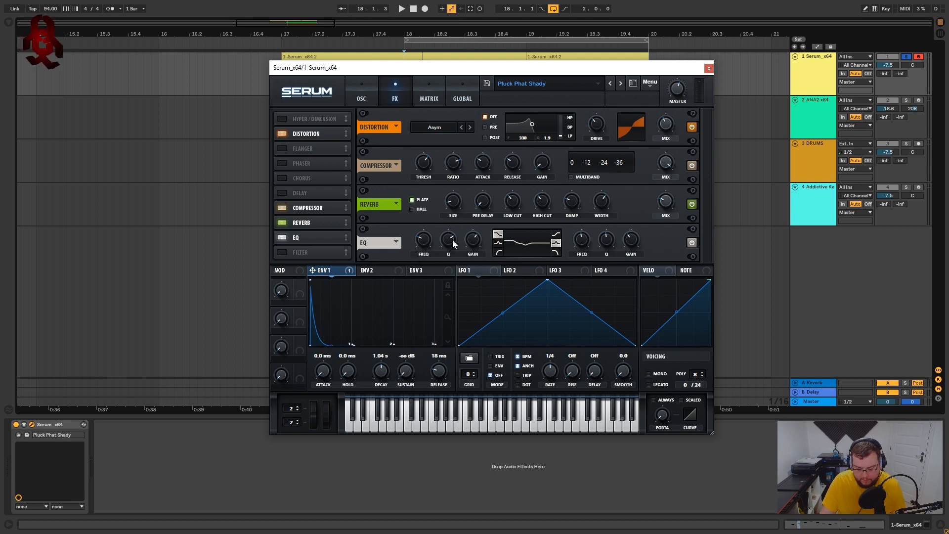
mouse_move(455, 242)
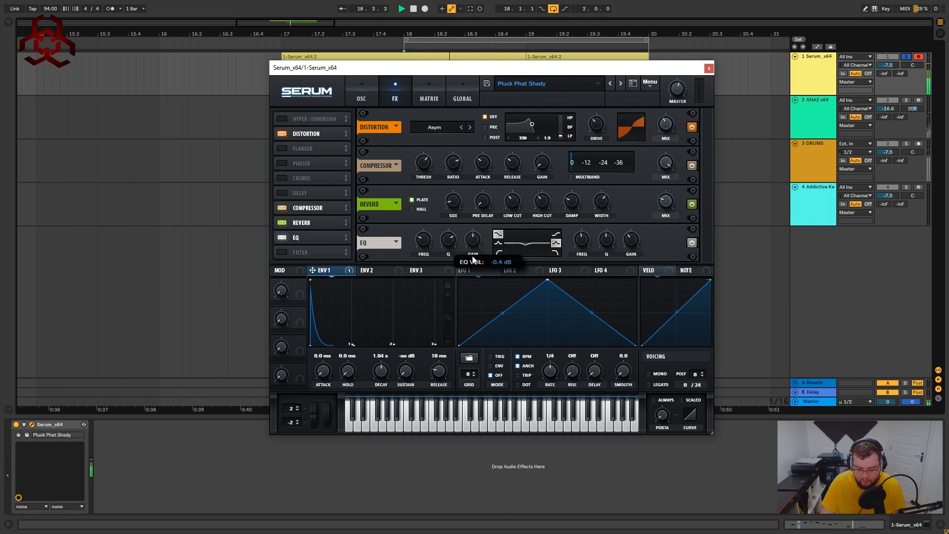
drag(473, 260, 502, 248)
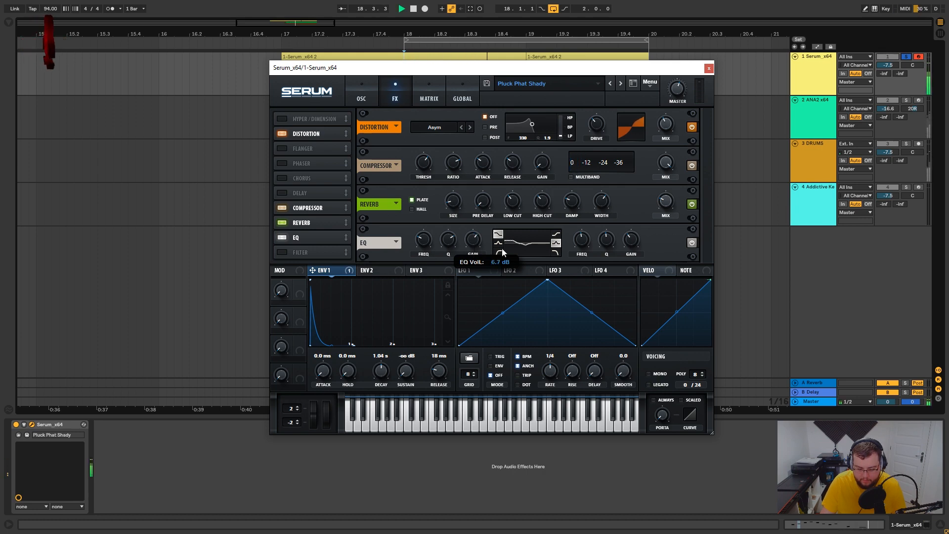
key(space)
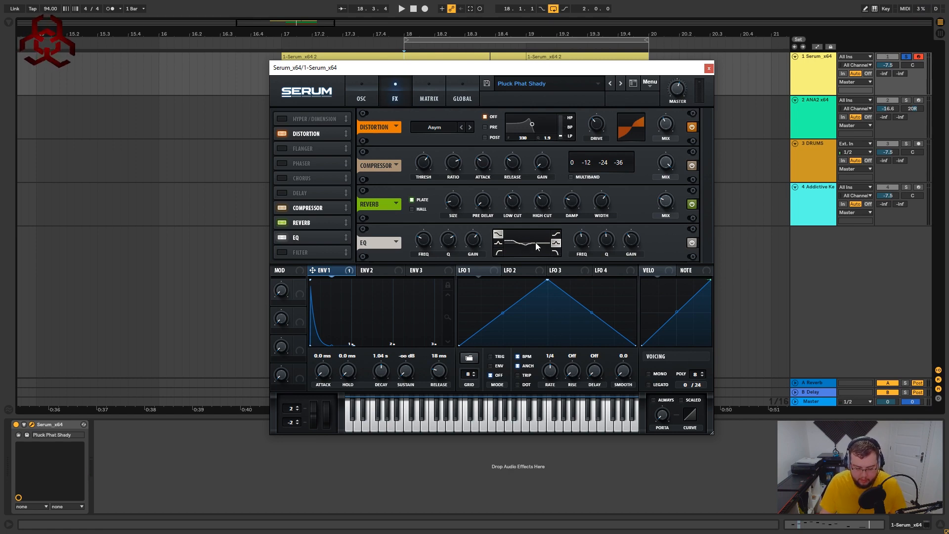
Check the EQ's high-band frequency and gain, and play the loop with the EQ on
mouse_move(584, 240)
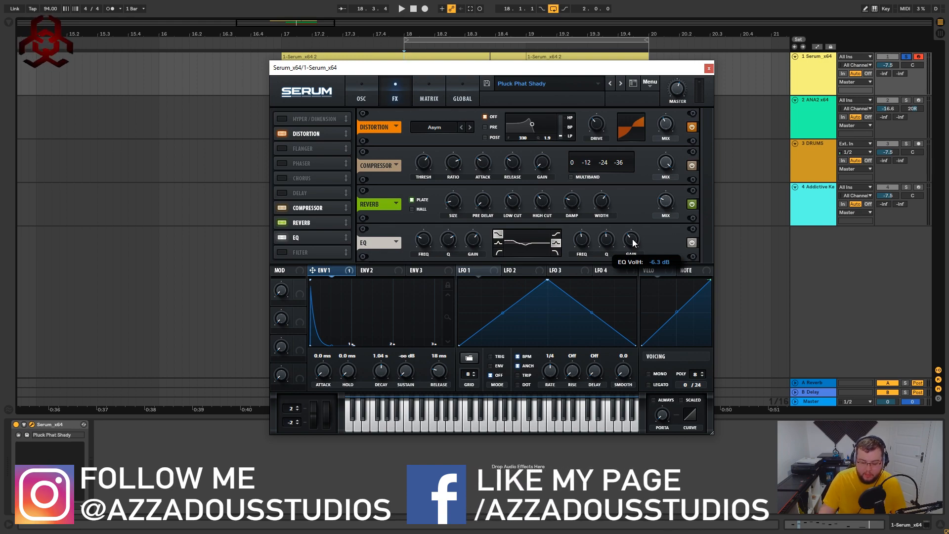
key(space)
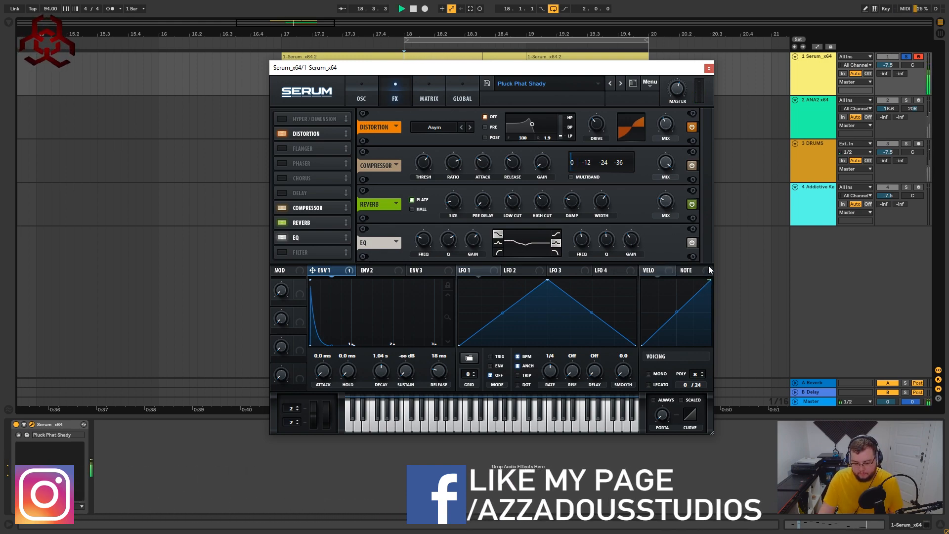